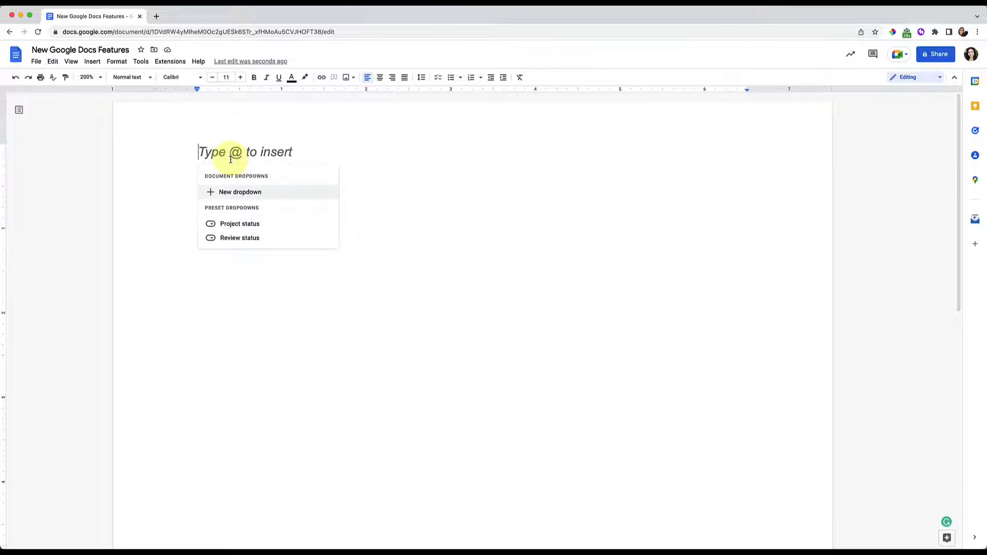
Step: Preview the preset dropdowns' options, then insert a table from the Review tracker template
mouse_move(234, 223)
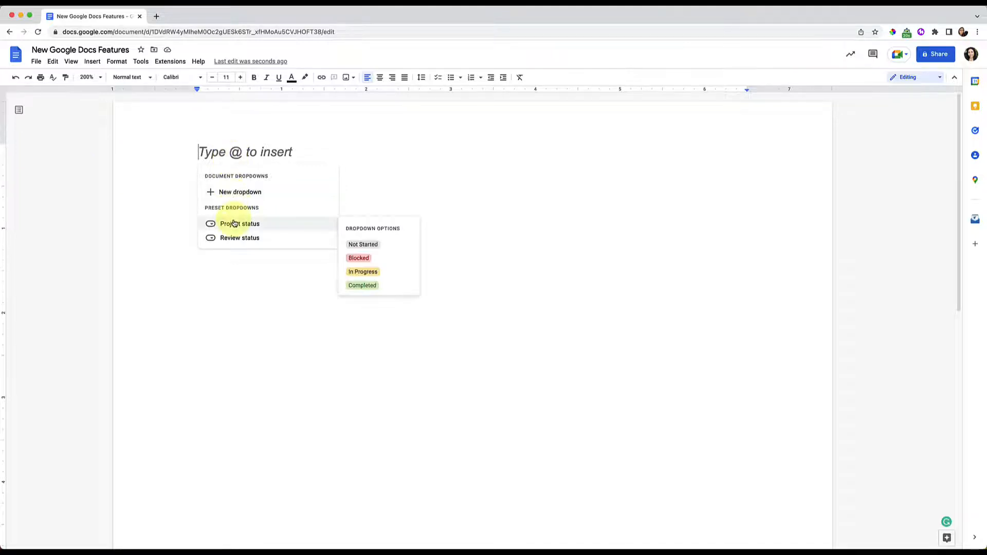
mouse_move(253, 240)
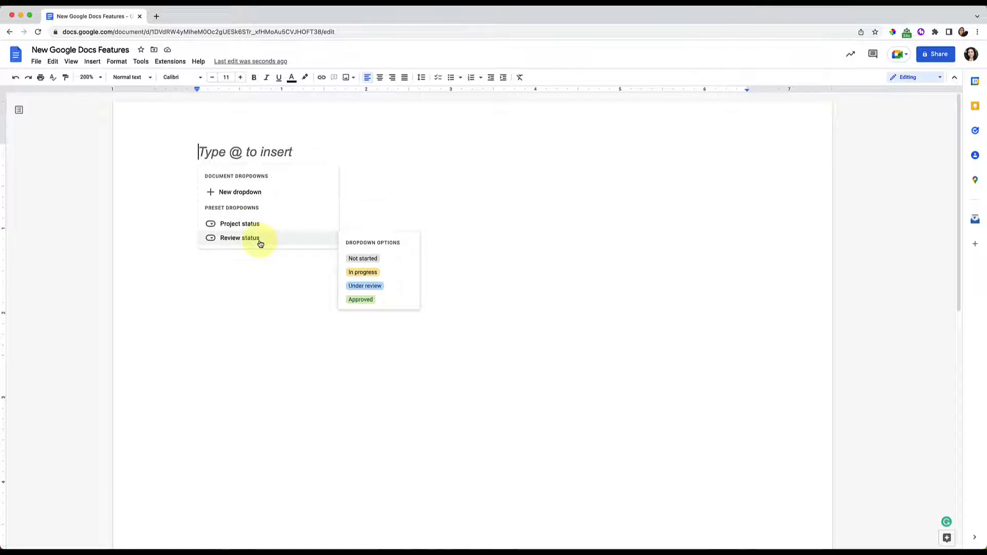
left_click(92, 62)
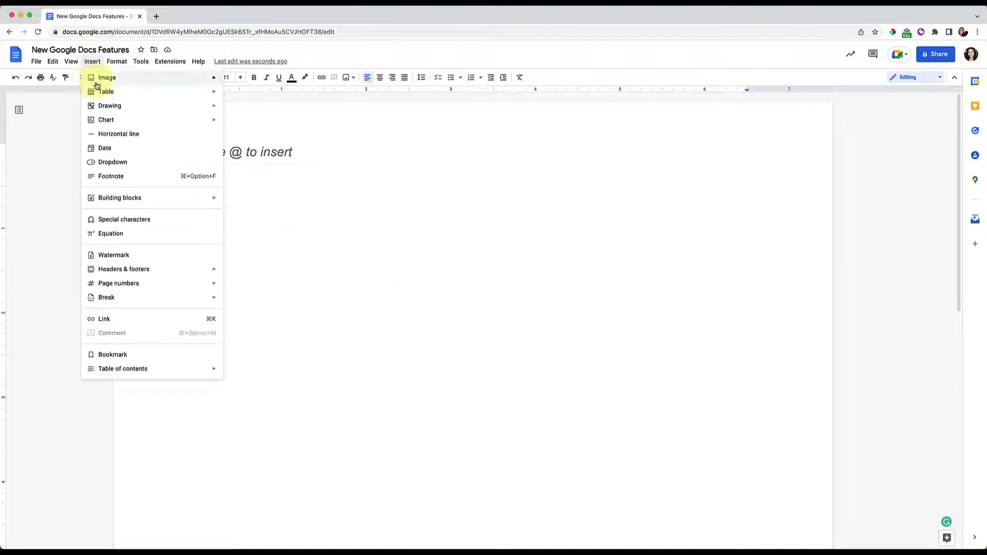
mouse_move(102, 92)
mouse_move(240, 96)
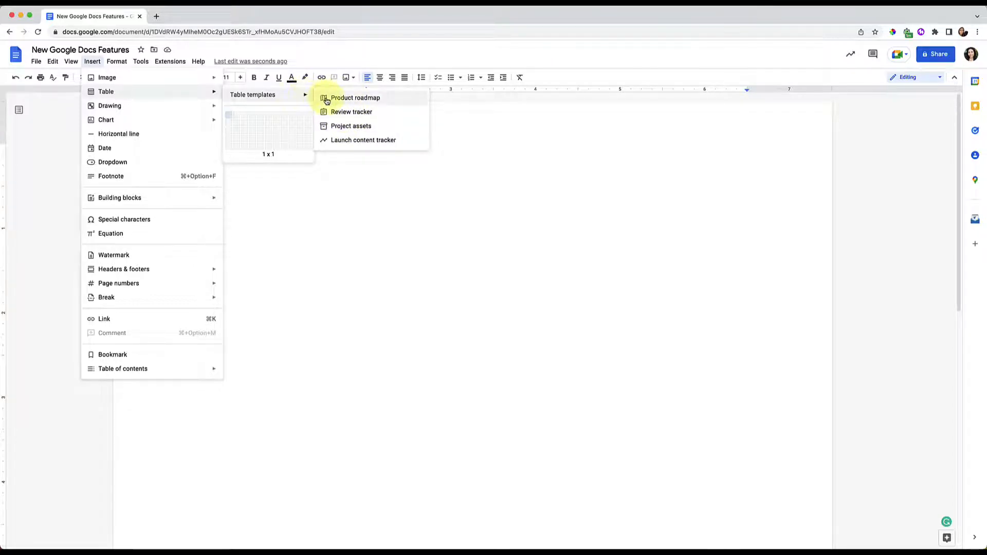
left_click(363, 117)
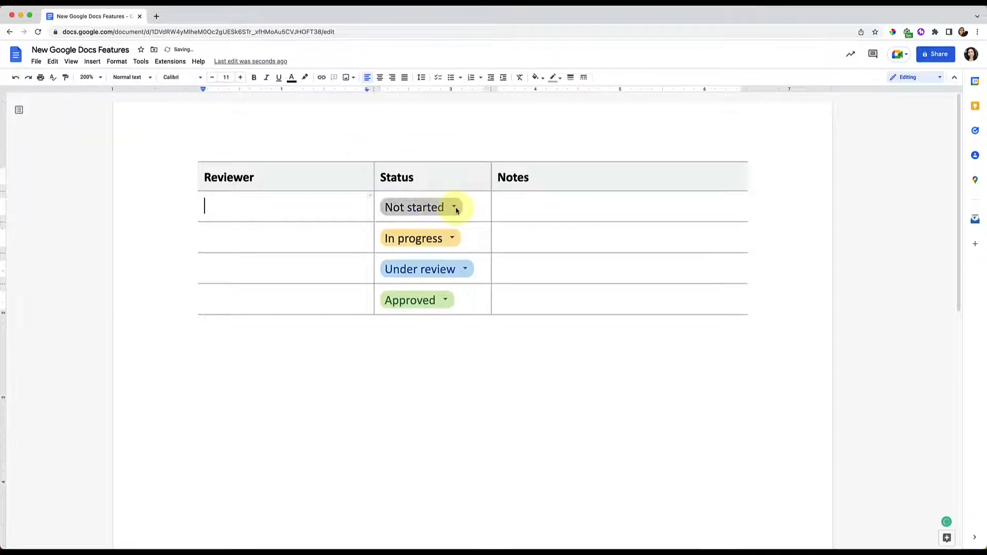
Step: Display the status choices in the first row of the review table and close them
left_click(455, 209)
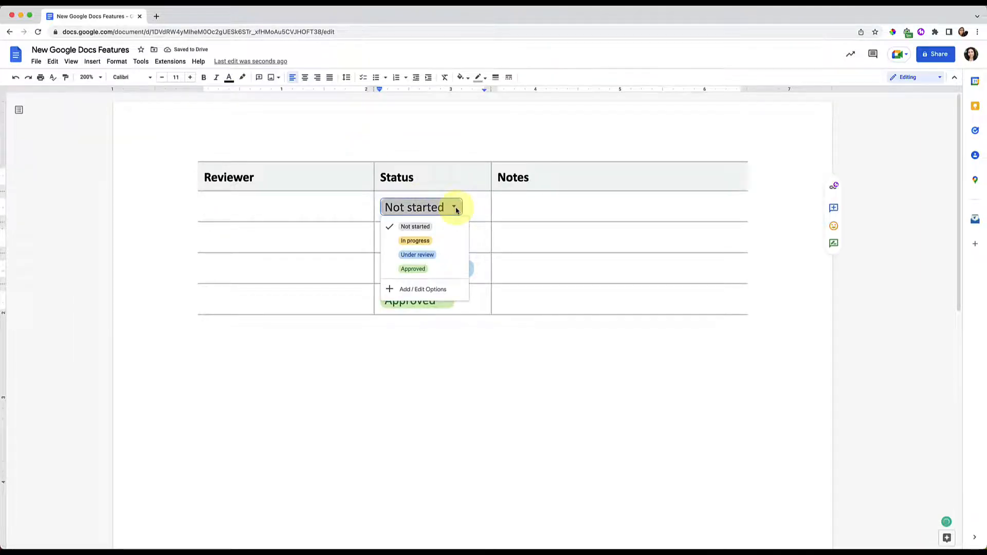
left_click(473, 204)
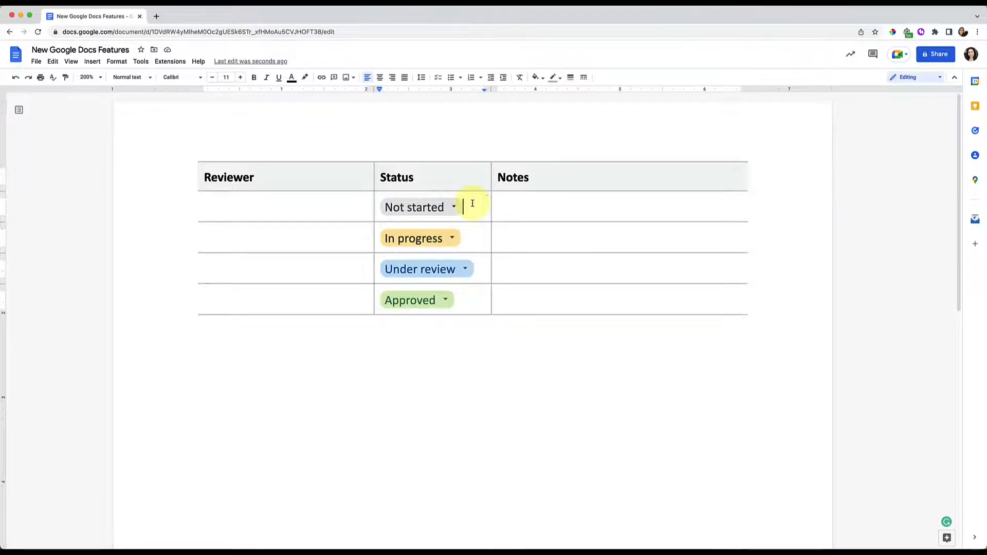
Step: Fill the four rows of the Reviewer column with Outline, Draft 1, Revisions and Draft 2
left_click(265, 207)
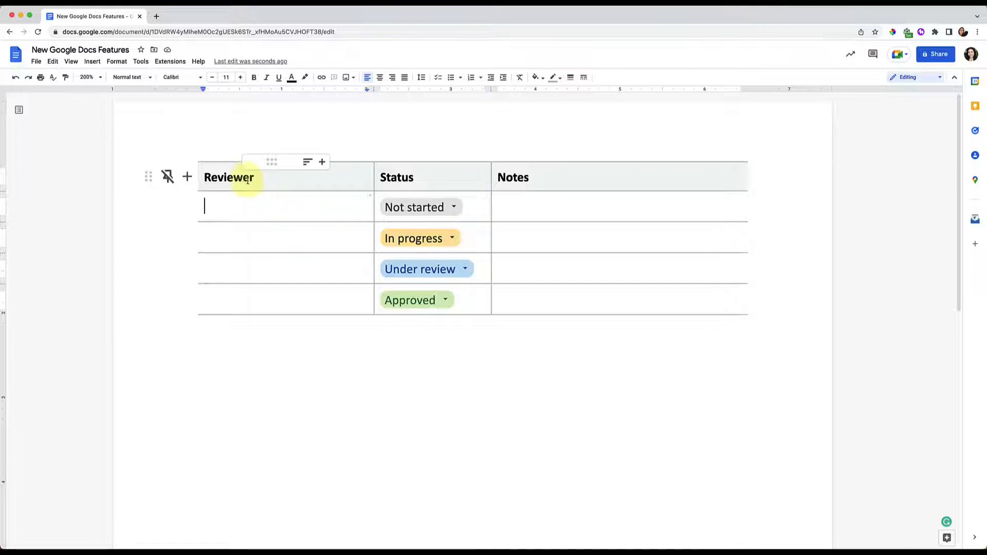
double_click(243, 178)
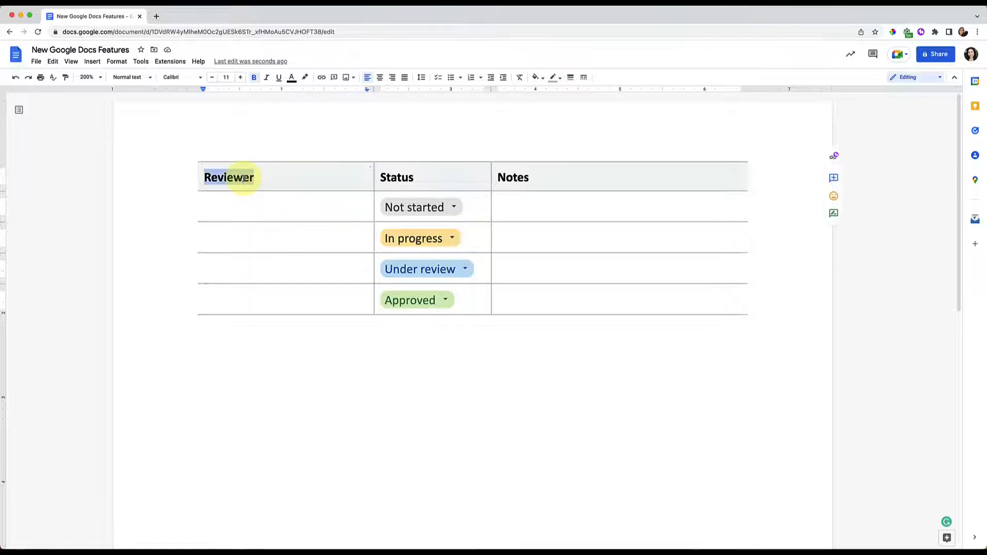
left_click(236, 205)
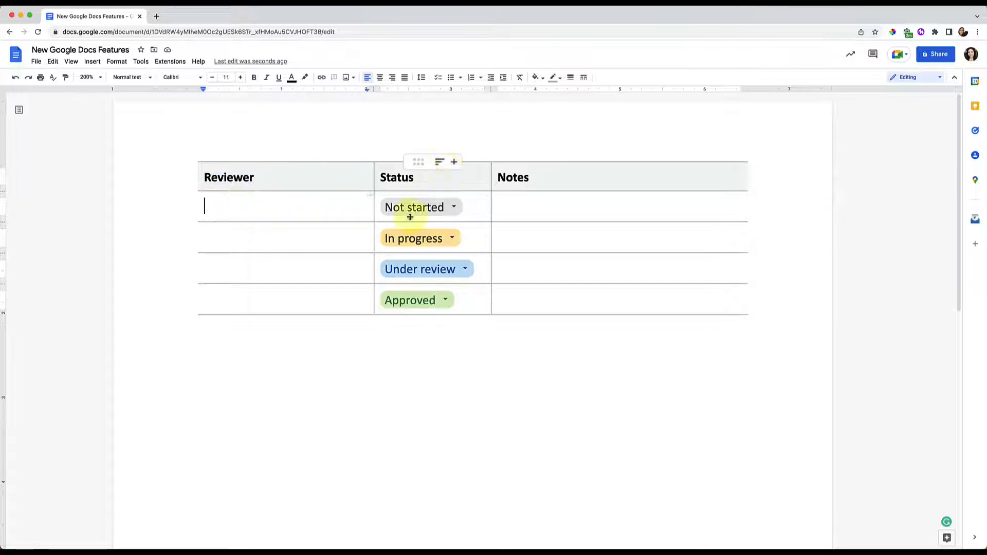
type("Outline")
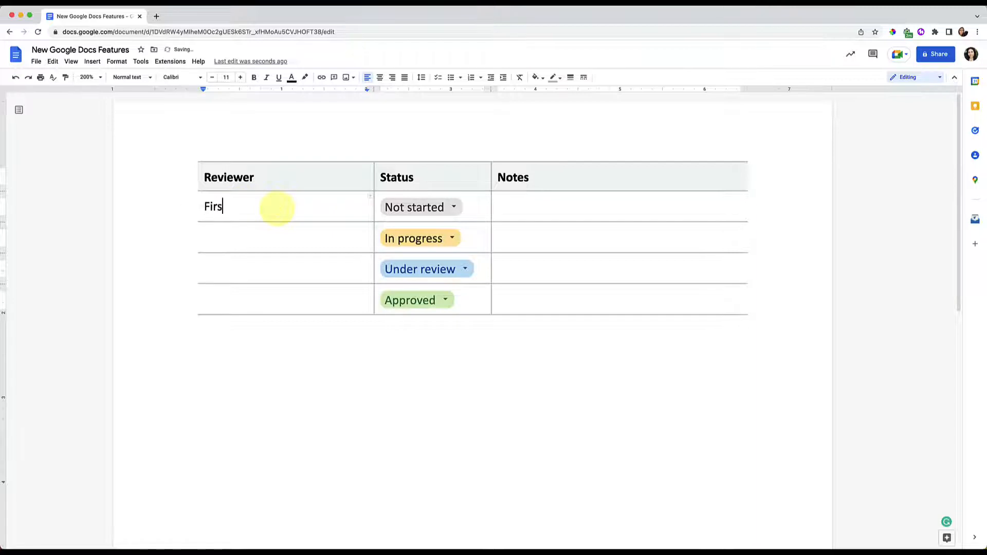
double_click(262, 239)
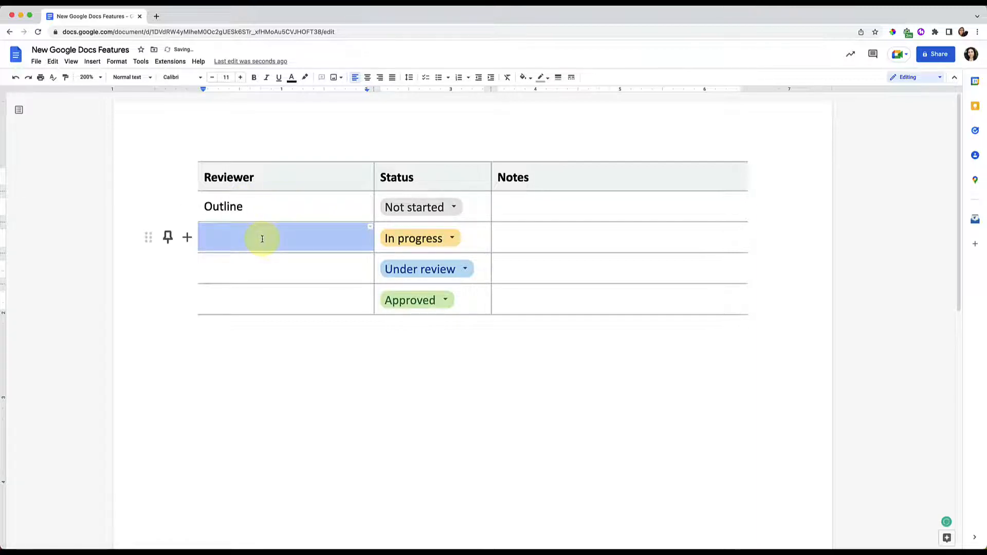
type("Draft 1")
double_click(238, 269)
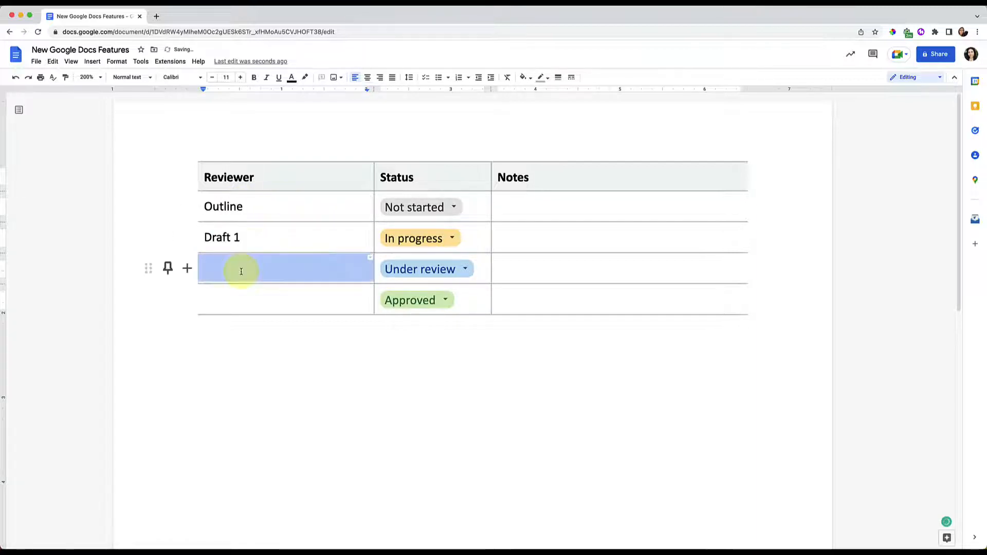
type("Revisions")
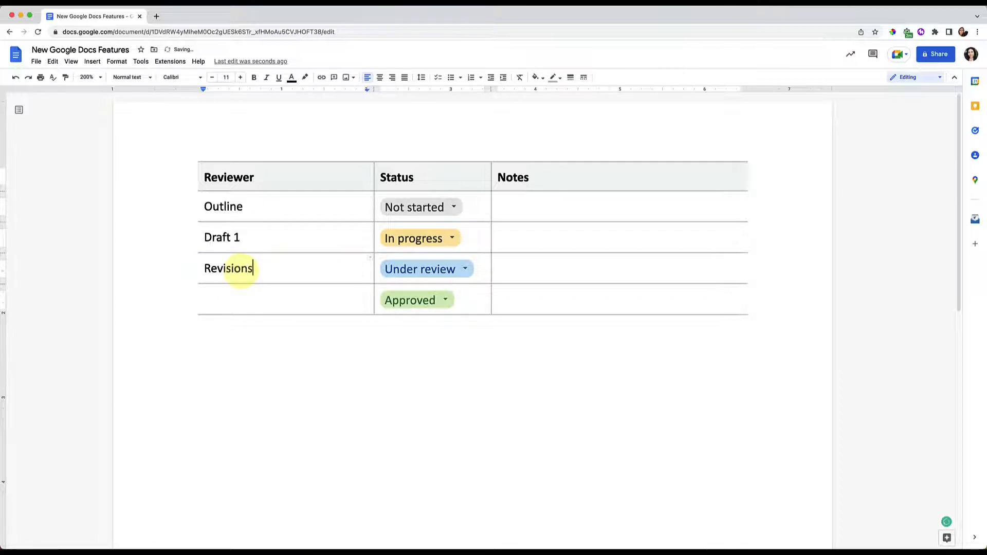
double_click(243, 303)
type("Draft 2")
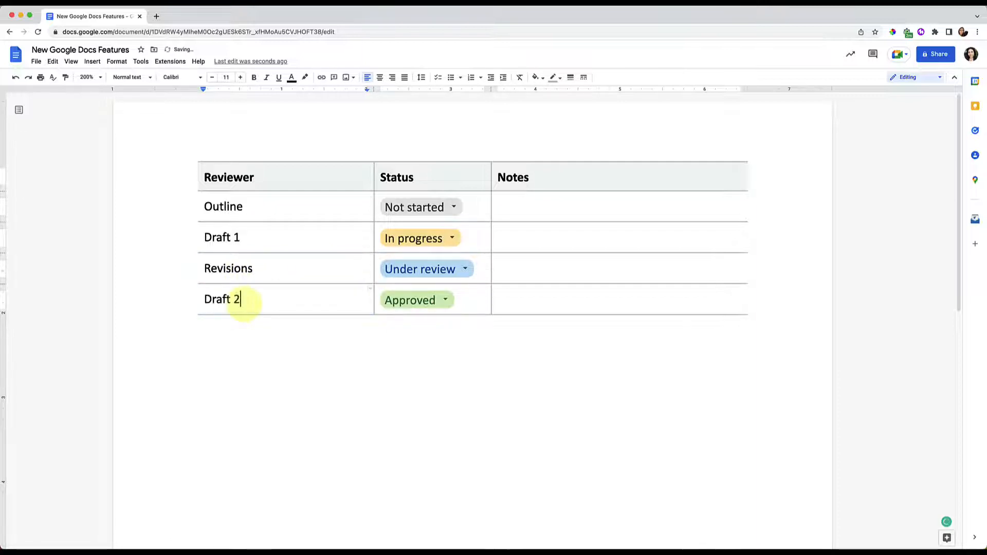
Step: Set the status of the Outline, Draft 1, Revisions and Draft 2 rows to Not started
left_click(453, 208)
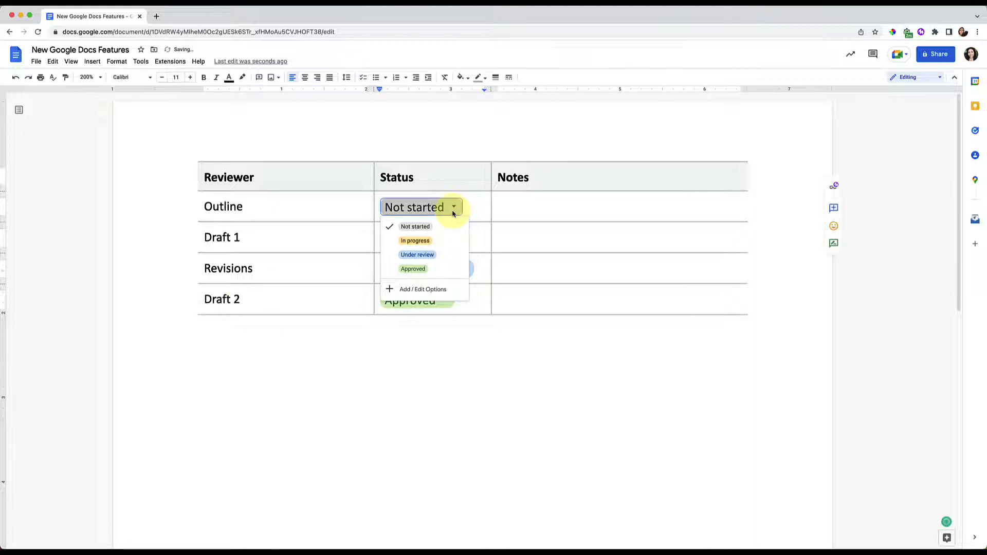
left_click(462, 238)
left_click(452, 238)
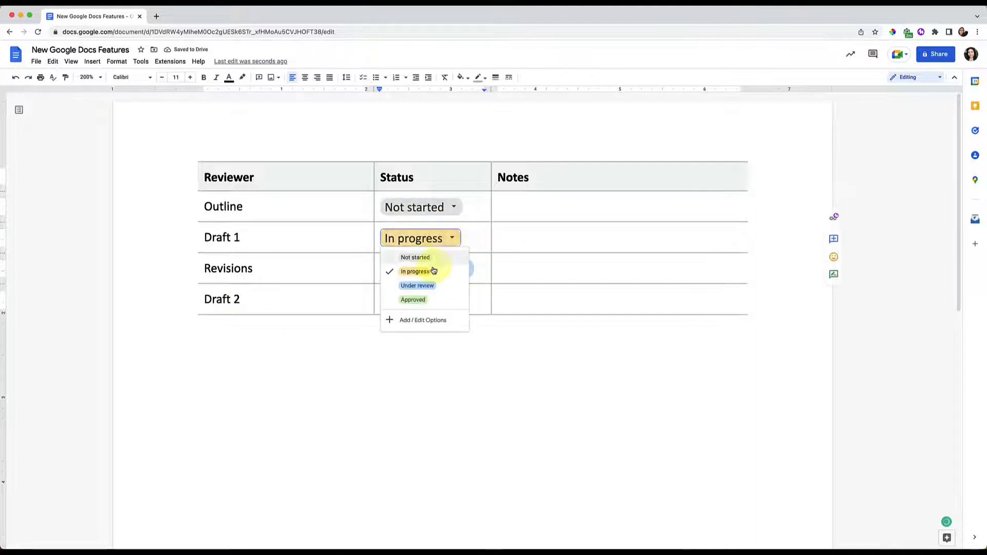
left_click(416, 258)
left_click(463, 269)
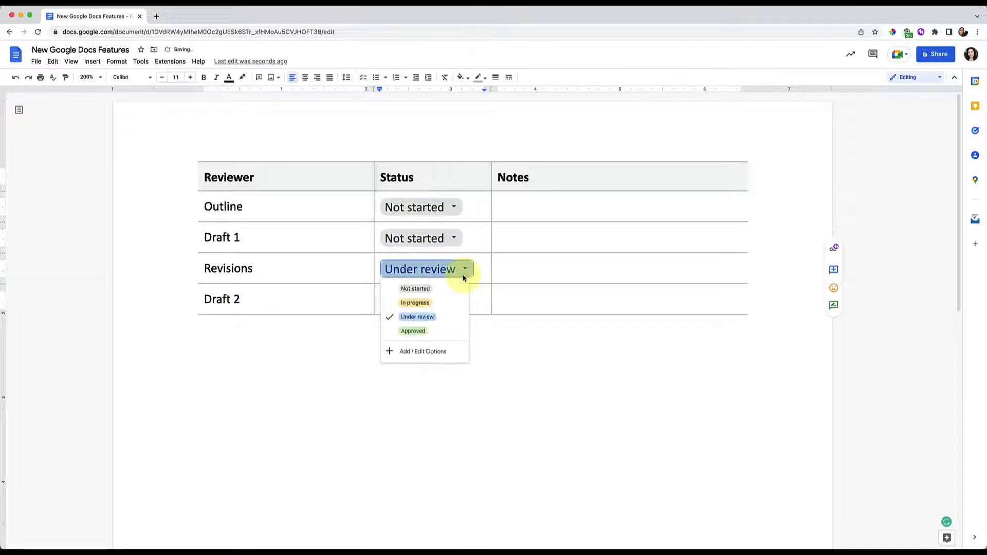
left_click(431, 289)
left_click(433, 300)
left_click(414, 320)
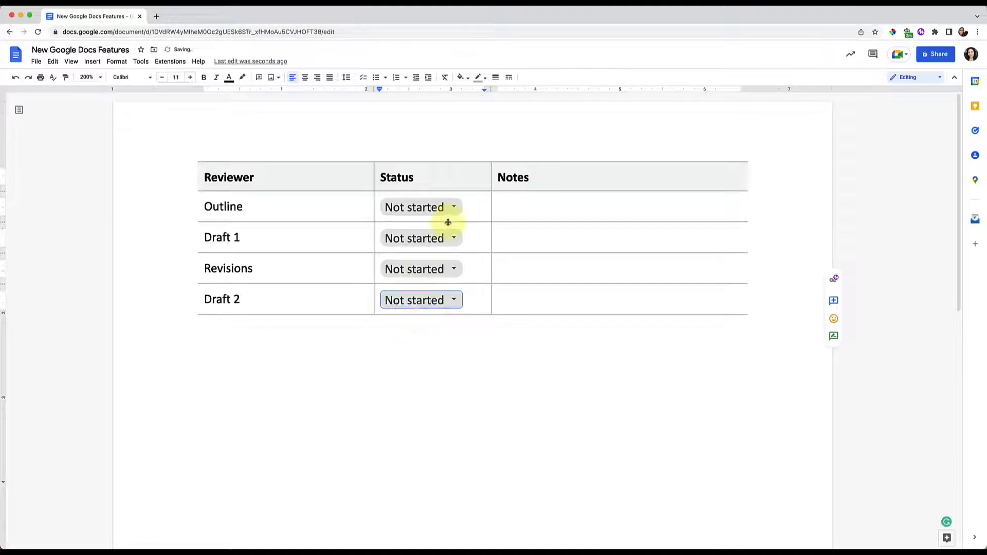
Step: Examine the editable options of the Review status dropdown, including the colors offered for Approved, and cancel without changes
left_click(454, 208)
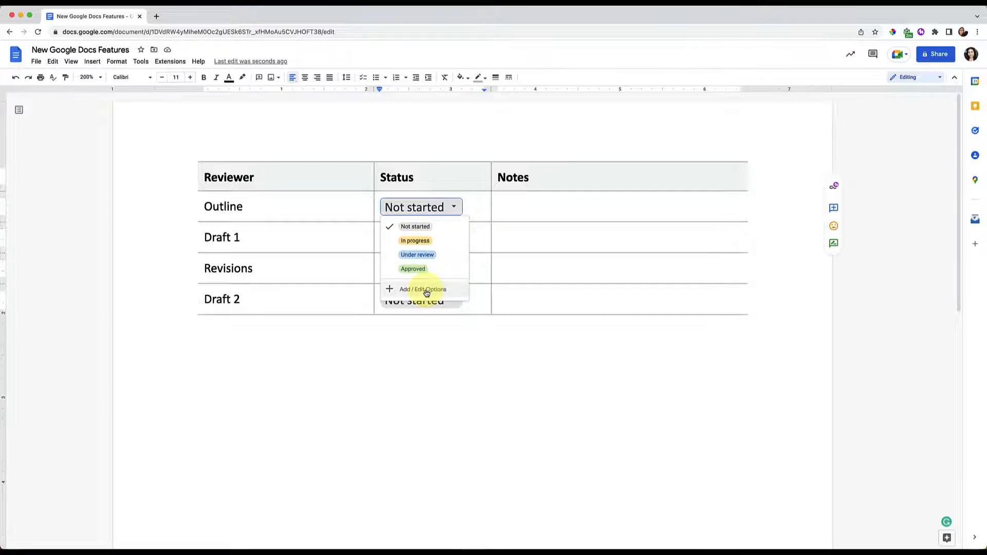
left_click(427, 291)
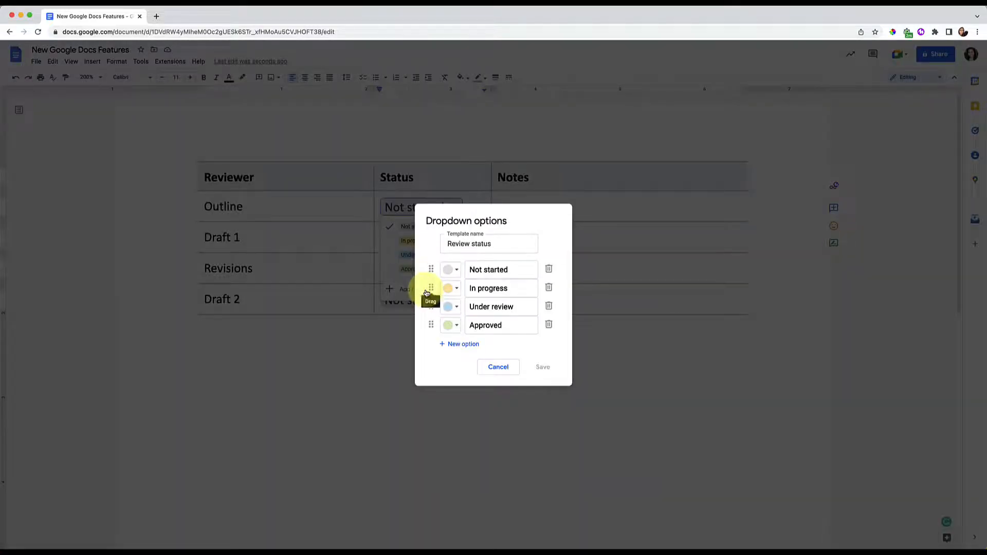
left_click(502, 245)
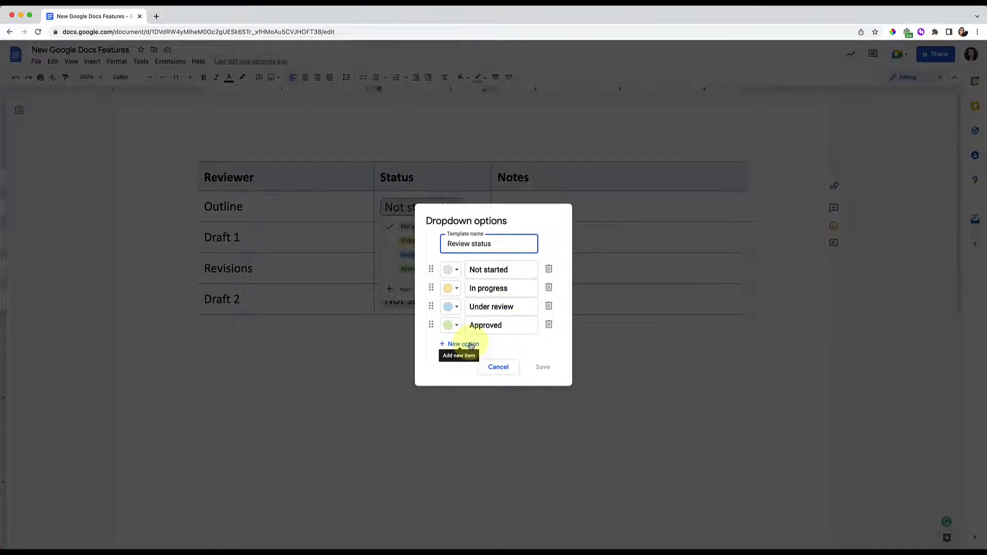
left_click(455, 325)
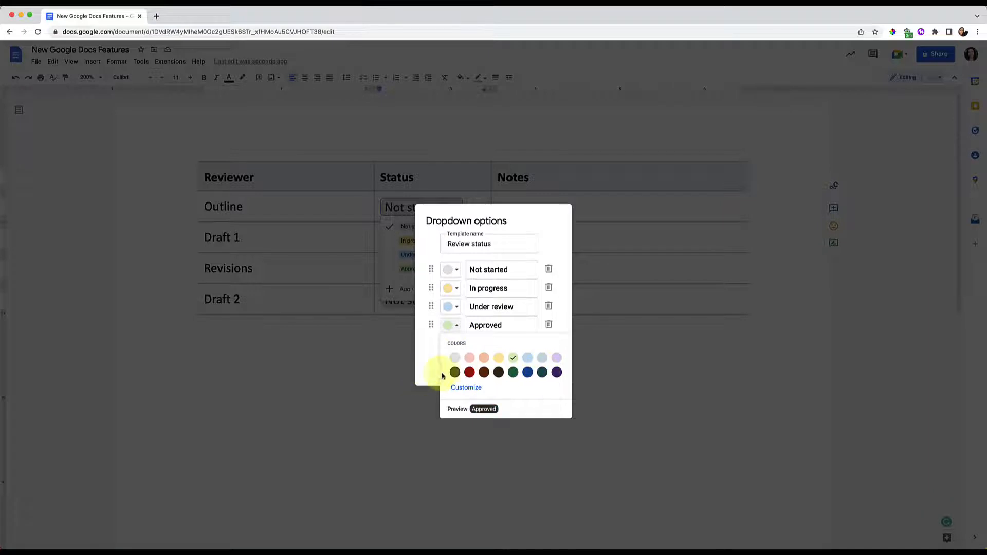
left_click(457, 325)
left_click(500, 366)
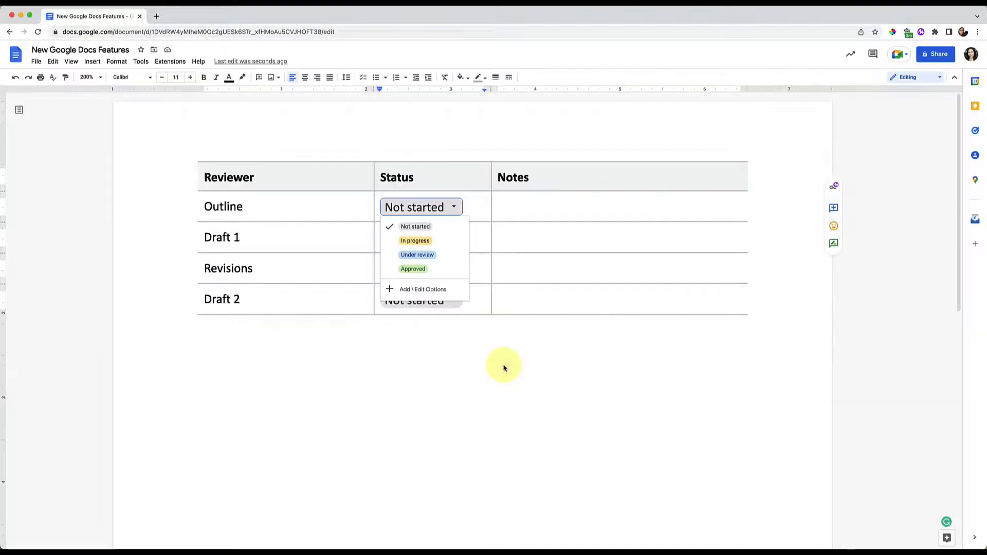
left_click(517, 305)
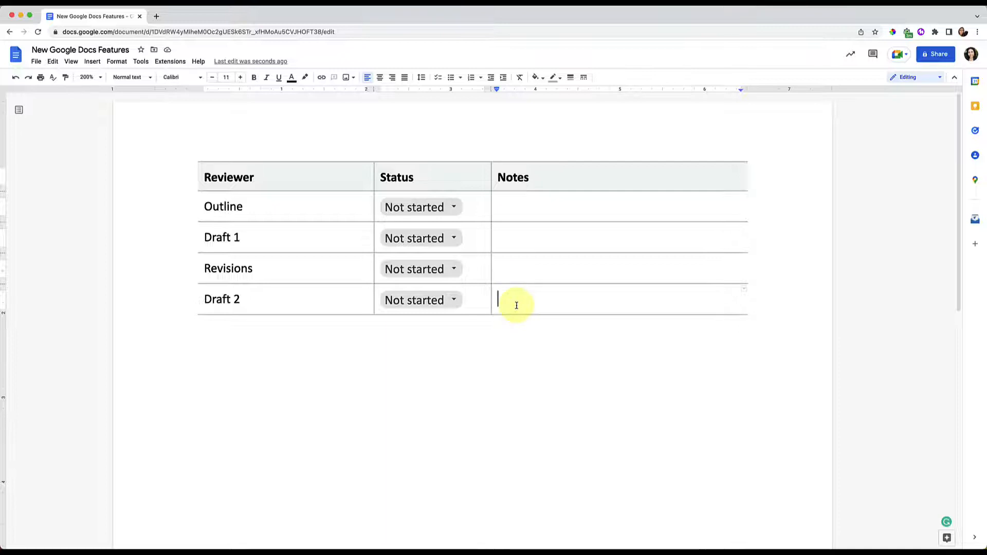
Step: Check the status choices offered in the Outline row and close the list
left_click(237, 185)
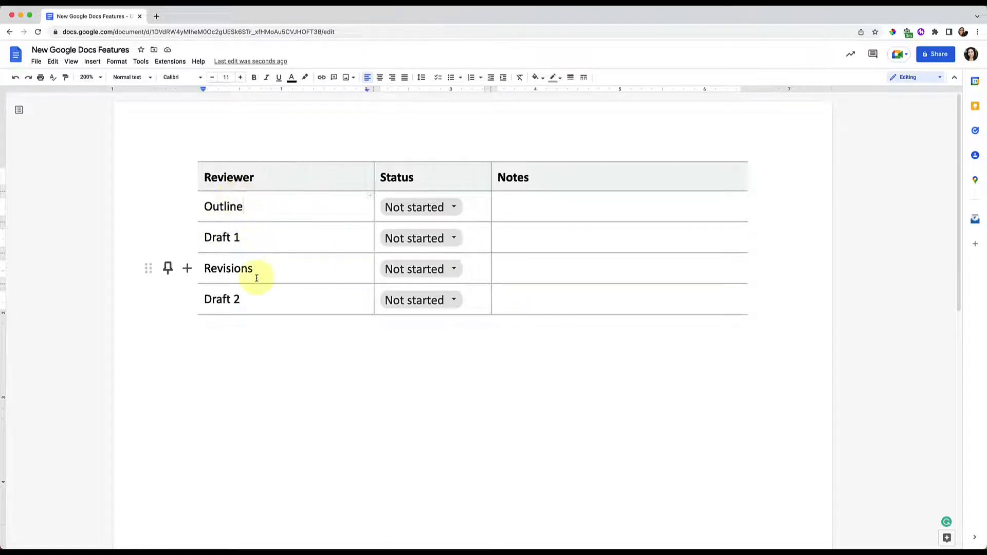
left_click(454, 207)
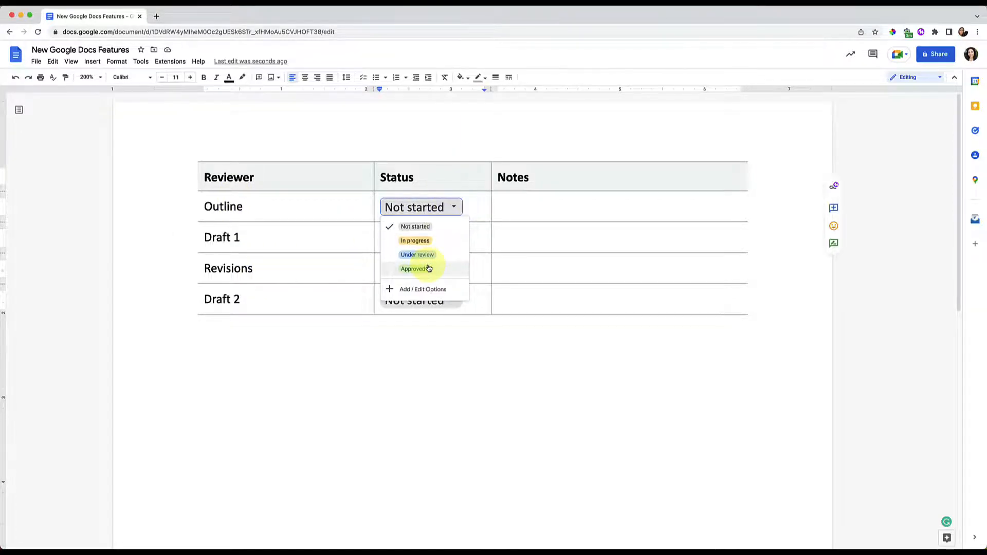
left_click(600, 241)
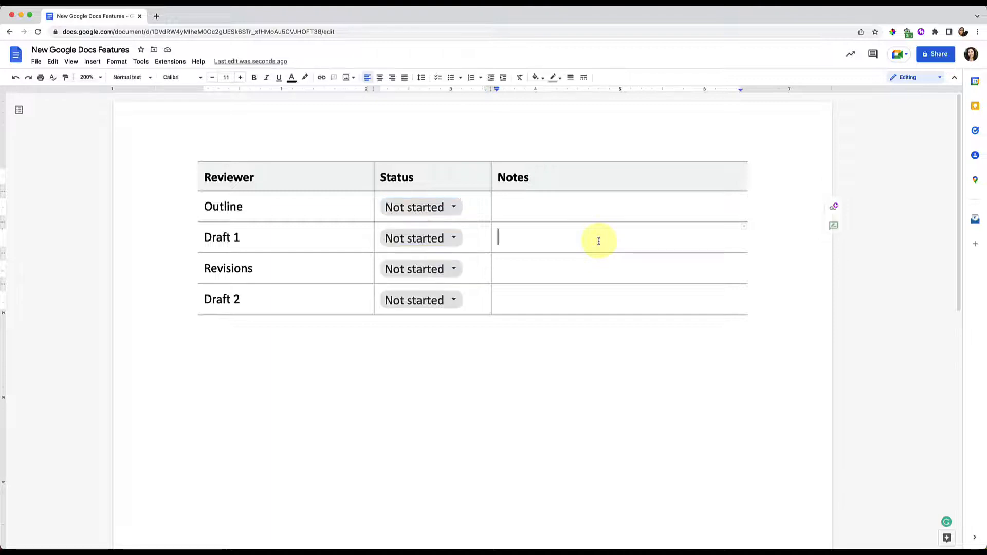
Step: Add a blank line below the review table
left_click(559, 297)
key("Down")
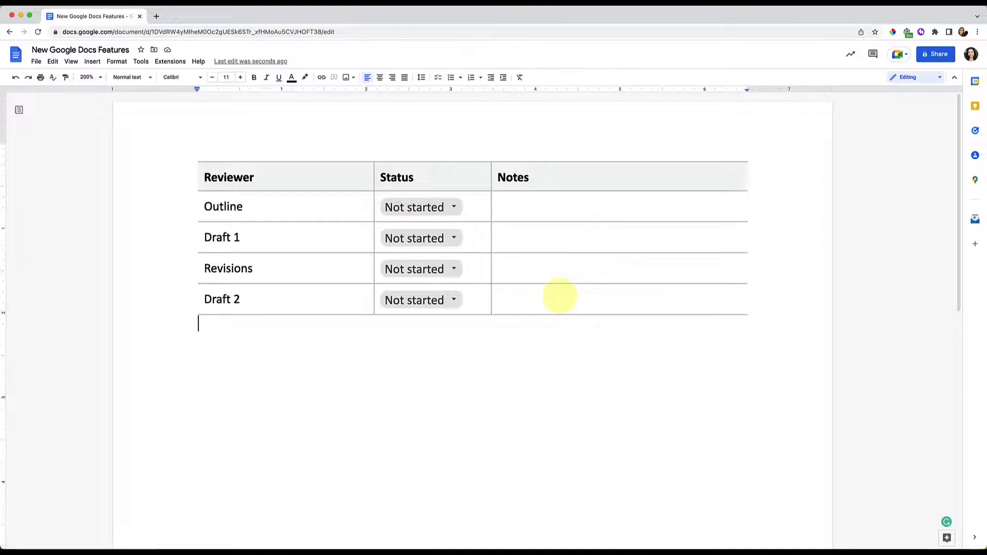
key("Return")
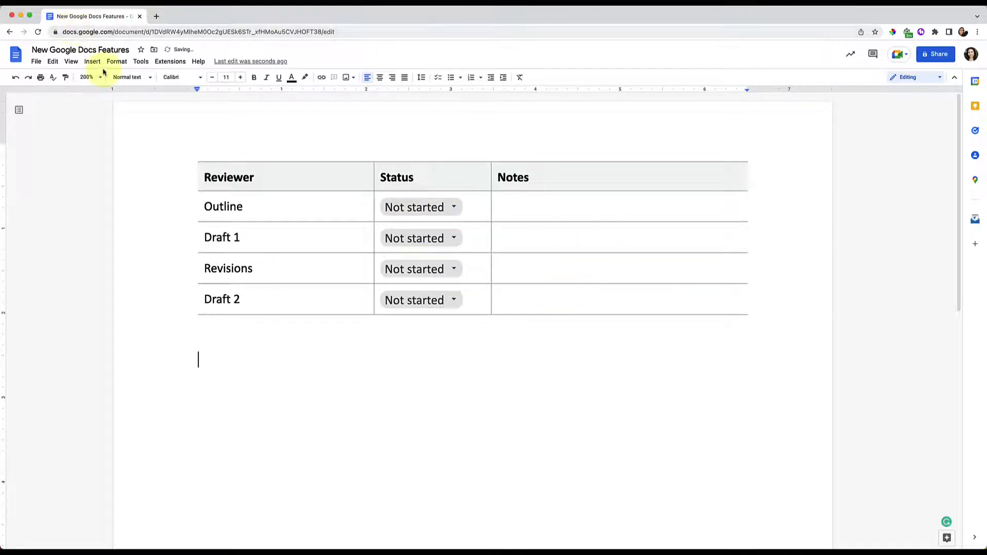
Step: Delete the status dropdowns from the Outline, Draft 1, Revisions and Draft 2 rows, leaving the Status cells empty
left_click(453, 206)
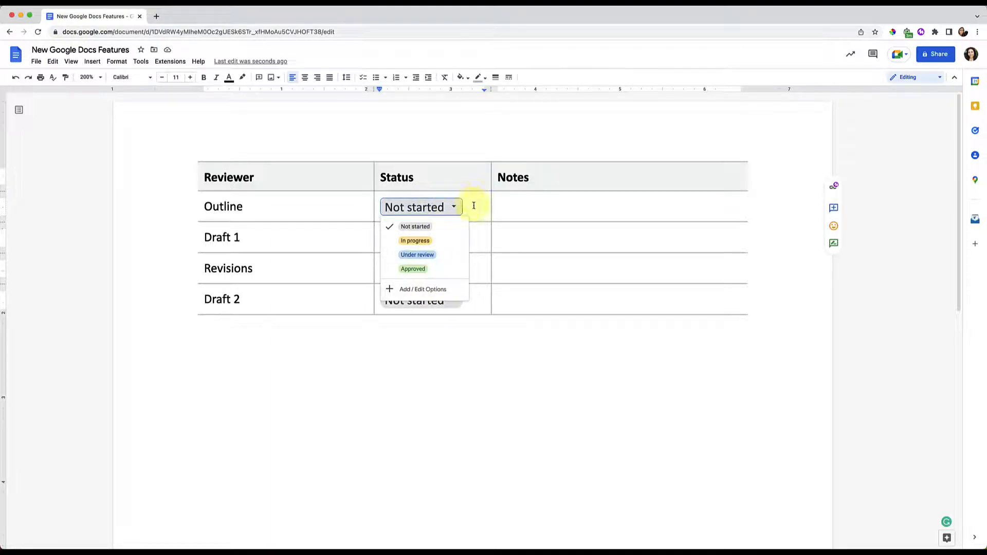
left_click(474, 206)
key("BackSpace")
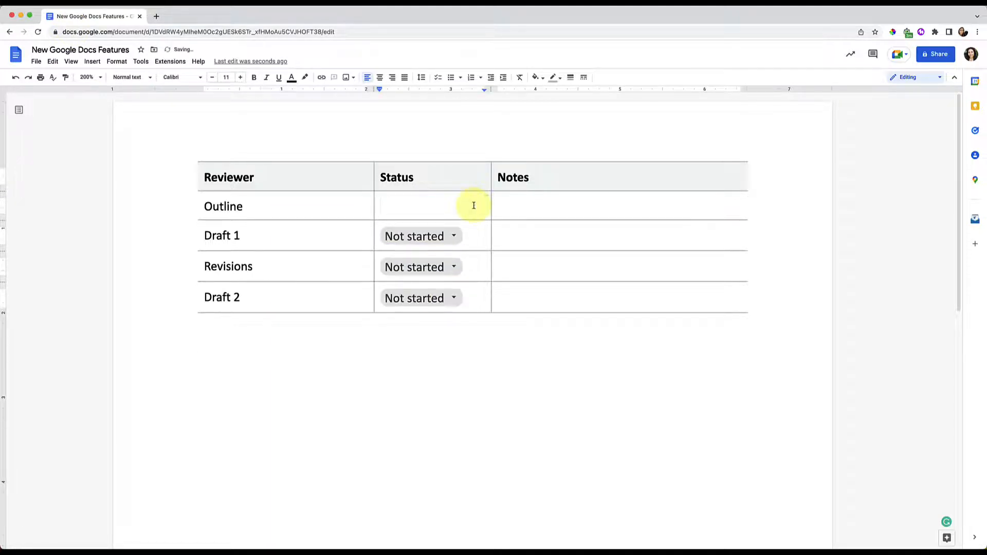
left_click(470, 236)
key("BackSpace")
left_click(469, 265)
key("BackSpace")
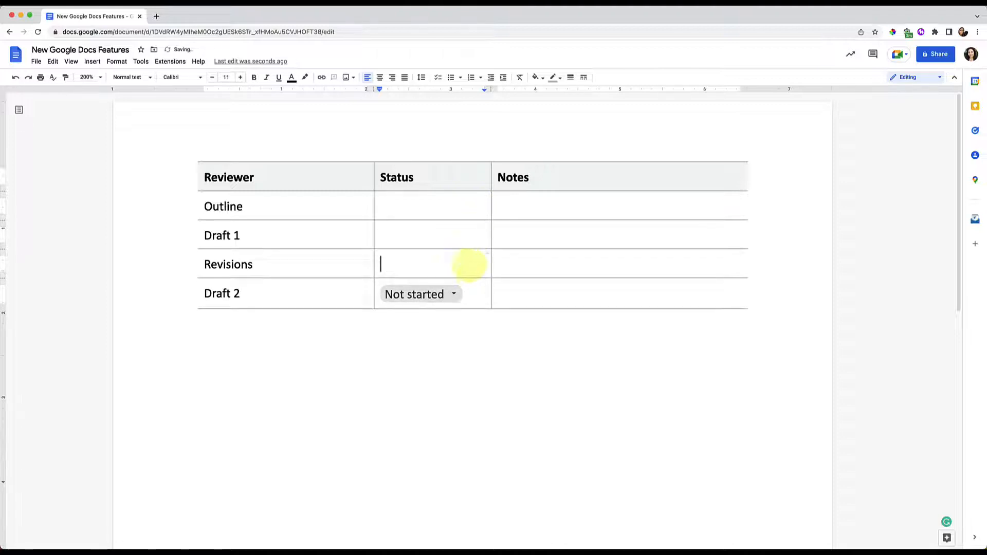
left_click(465, 294)
key("BackSpace")
Step: Create a new custom dropdown in the Outline row's Status cell and name its template "Student Progress"
left_click(424, 202)
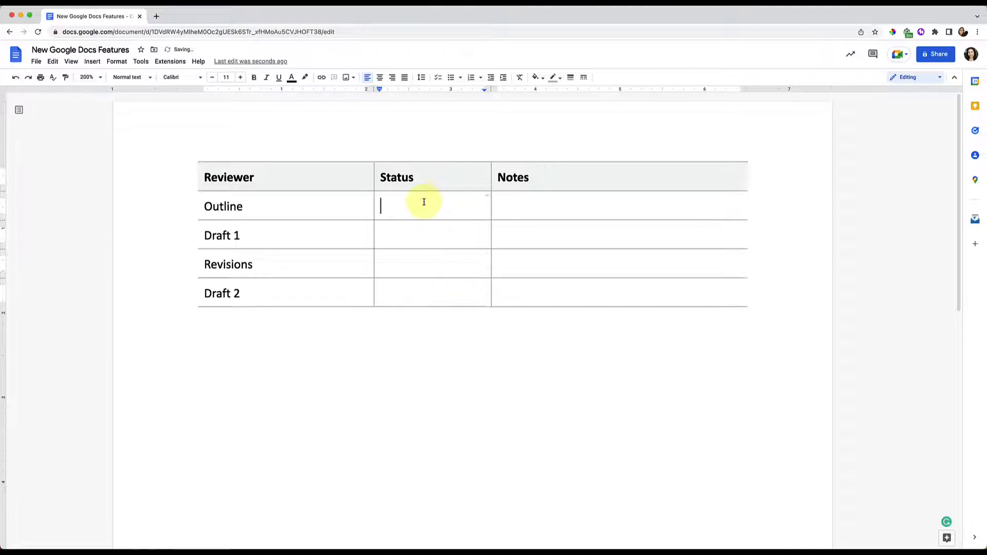
left_click(91, 62)
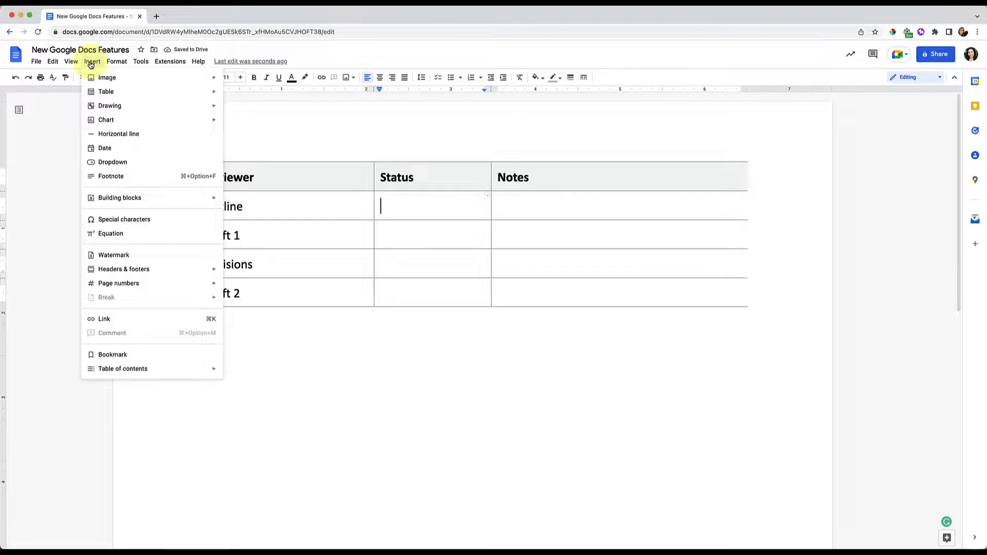
left_click(100, 162)
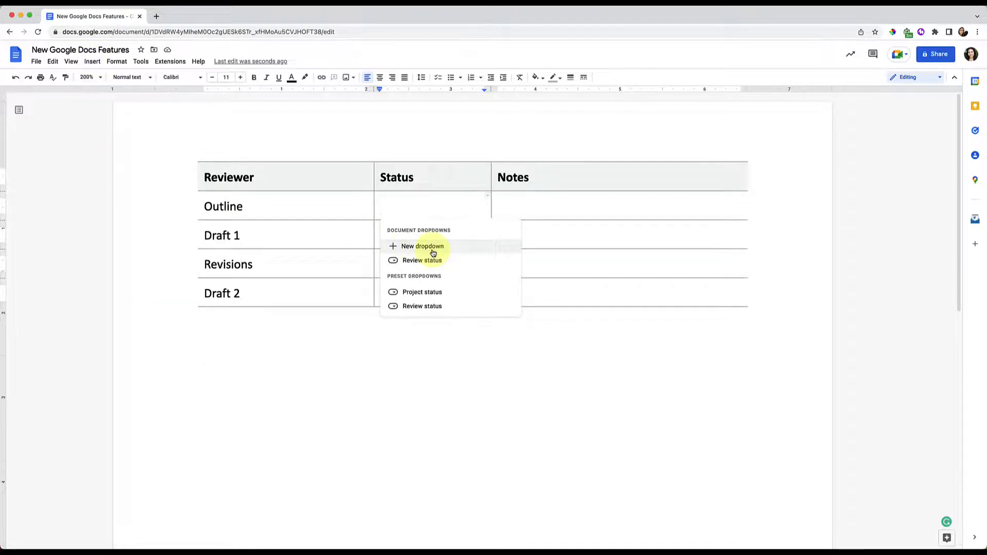
mouse_move(433, 265)
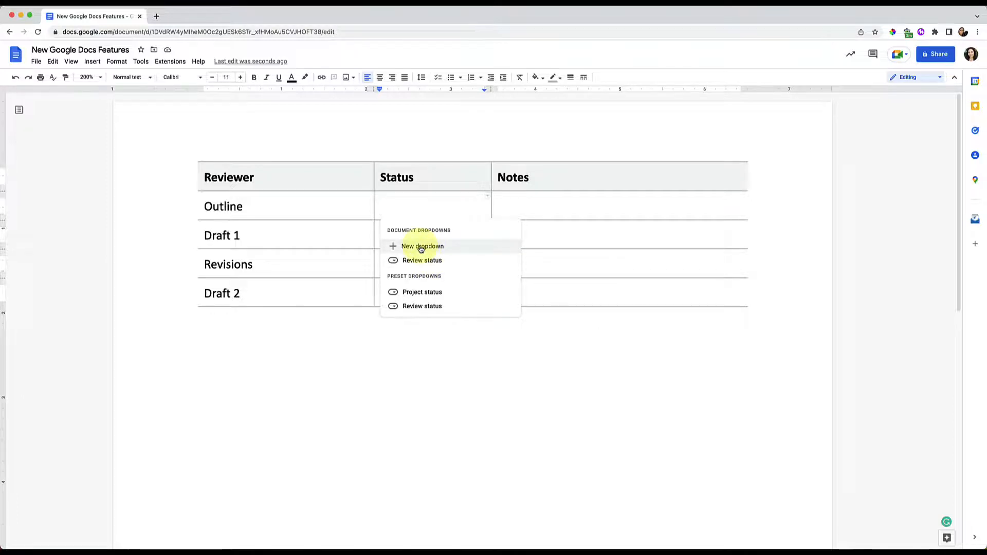
left_click(421, 247)
triple_click(459, 243)
type("Student Progress")
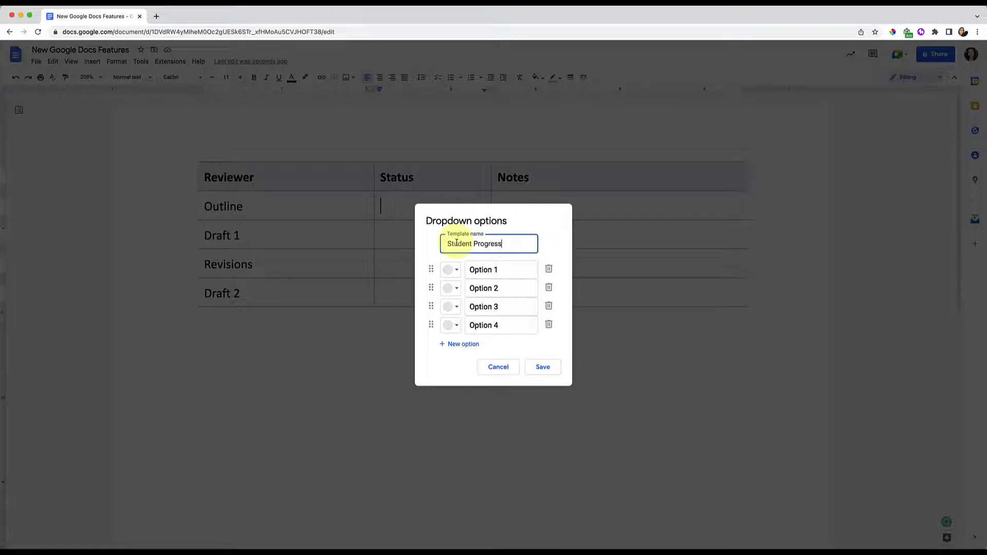
Step: Set up the first Student Progress option as "Not started" with the light red color
left_click(451, 269)
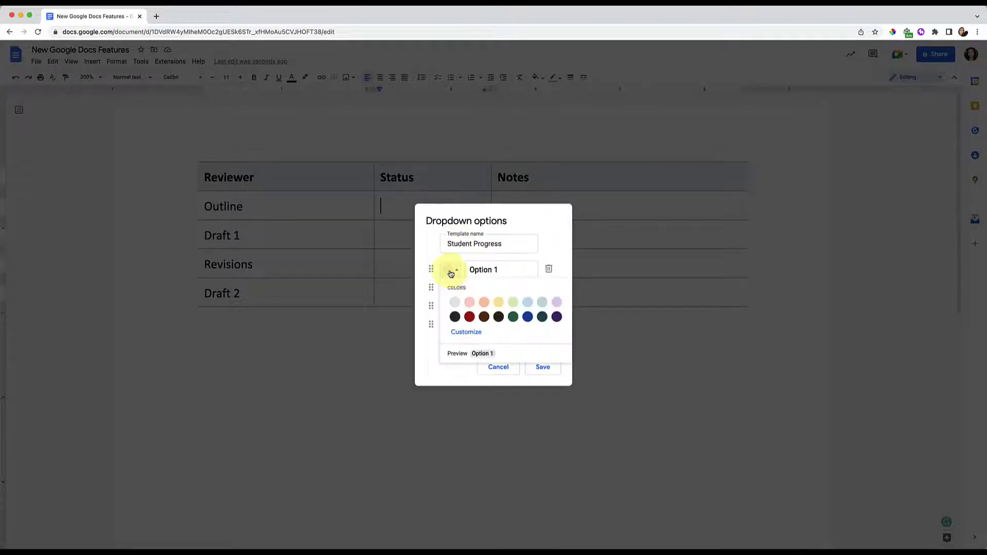
left_click(468, 304)
triple_click(492, 273)
type("Not ")
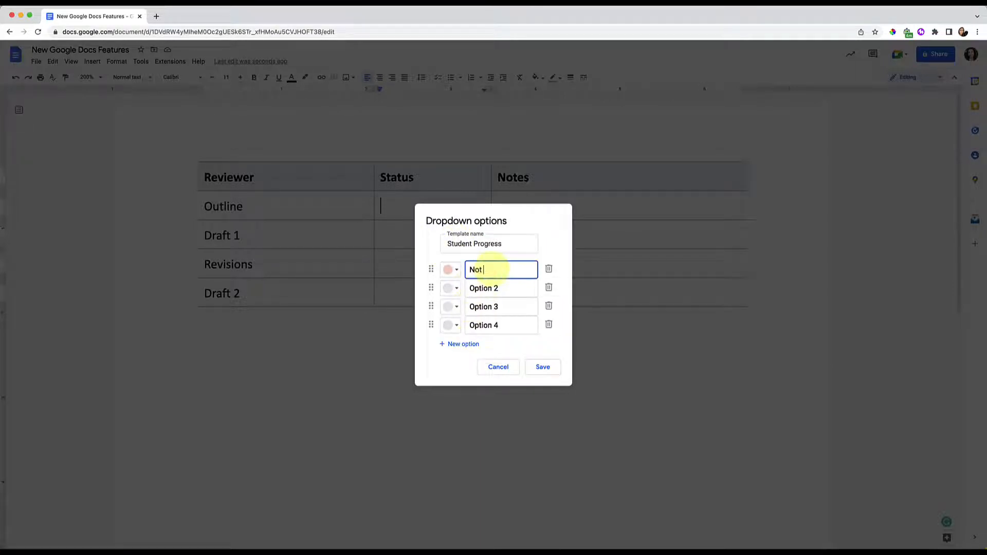
type("started")
Step: Set up the second option as "Currently working on" with the light yellow color
left_click(451, 288)
left_click(496, 323)
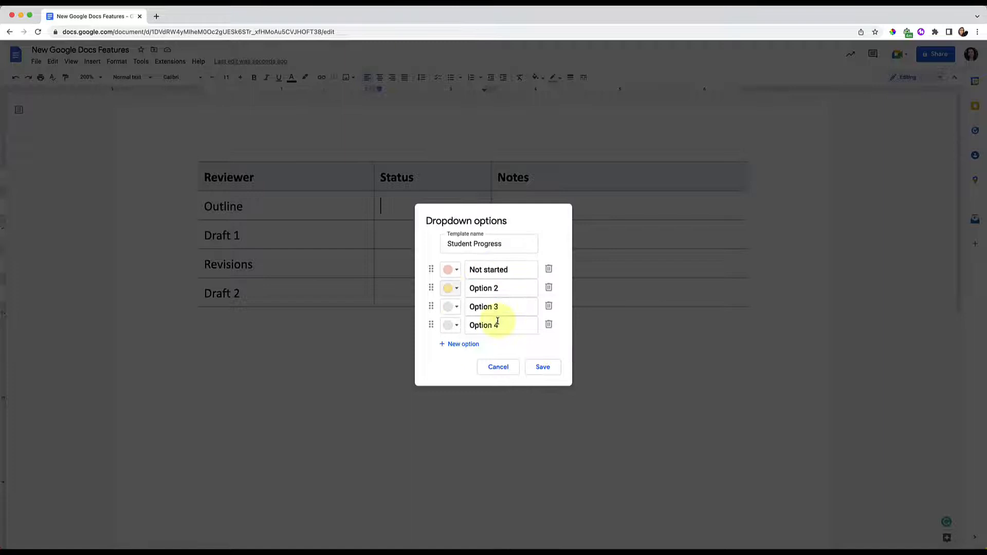
triple_click(491, 288)
type("Currently working on")
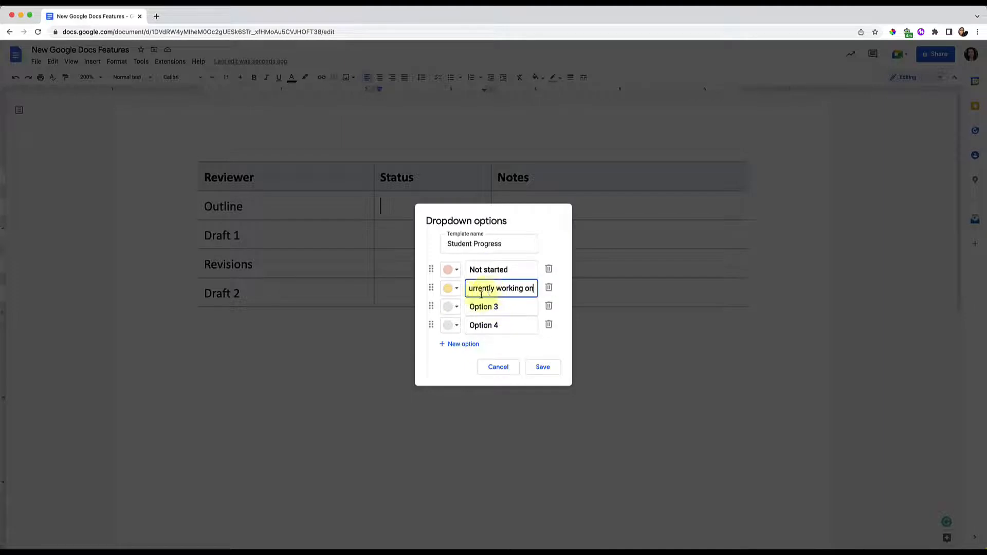
Step: Make the third option a light green "Submitted", remove the unused fourth option, and save the dropdown
left_click(451, 307)
left_click(514, 340)
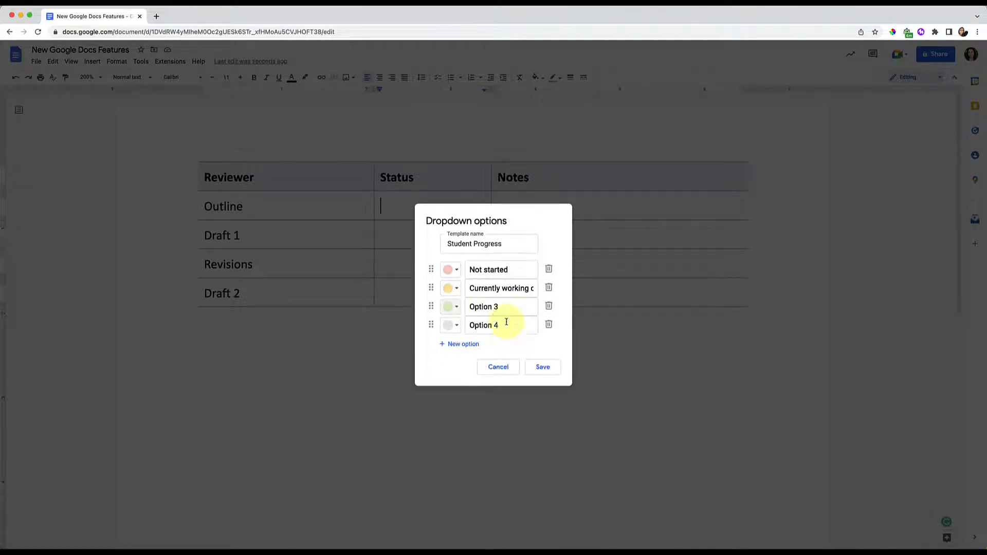
triple_click(494, 307)
type("Submitted")
left_click(549, 325)
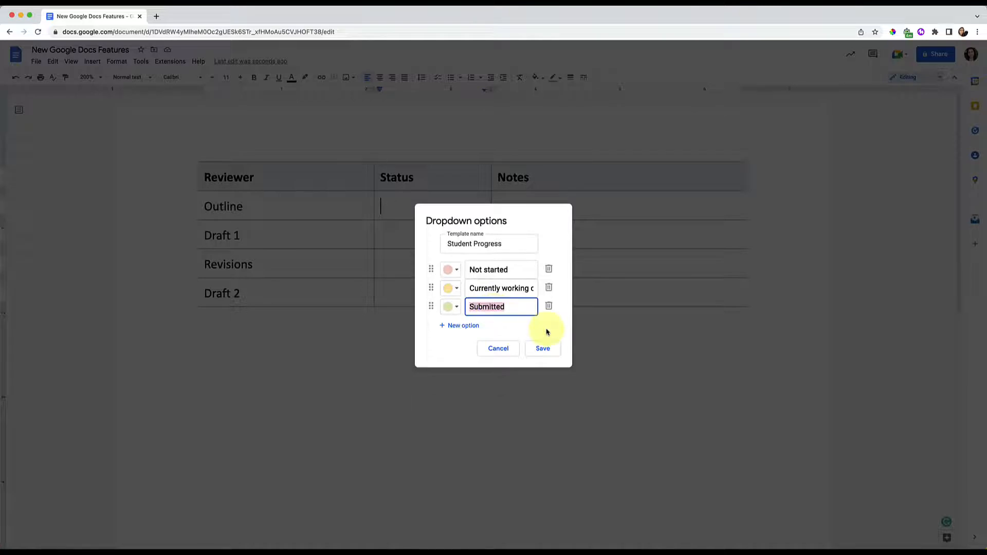
left_click(547, 349)
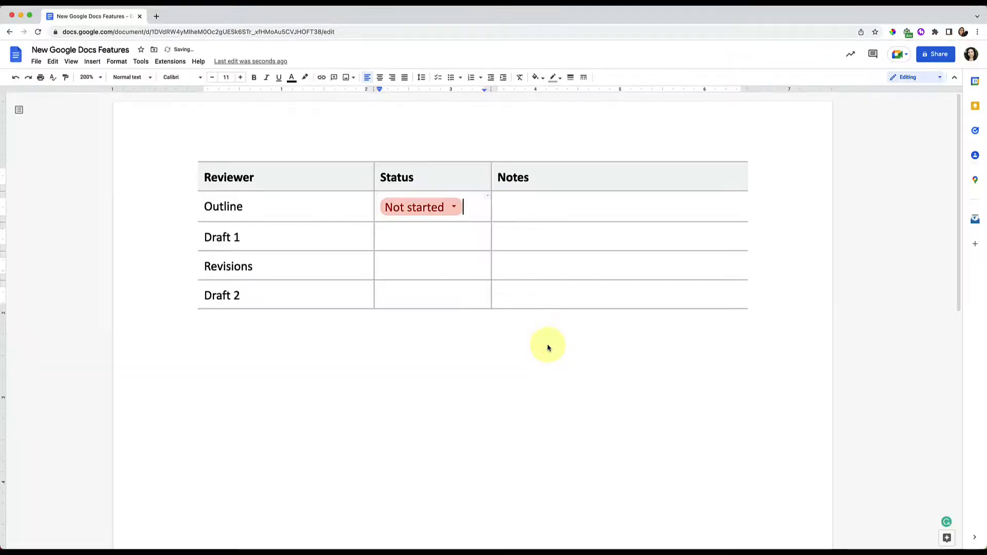
Step: Copy the Outline row's Student Progress dropdown into the Status cells of Draft 1, Revisions and Draft 2
left_click(445, 209)
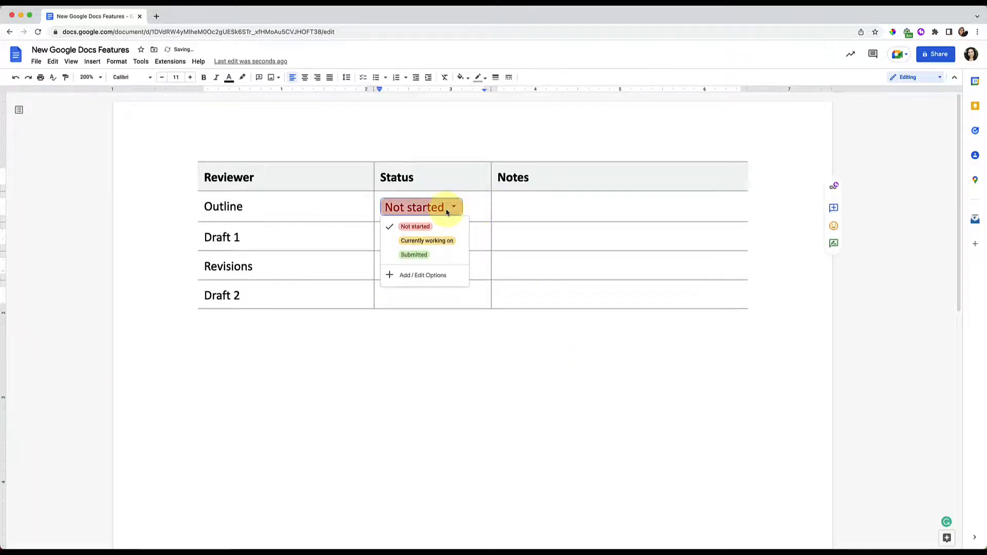
left_click(478, 207)
key("Left")
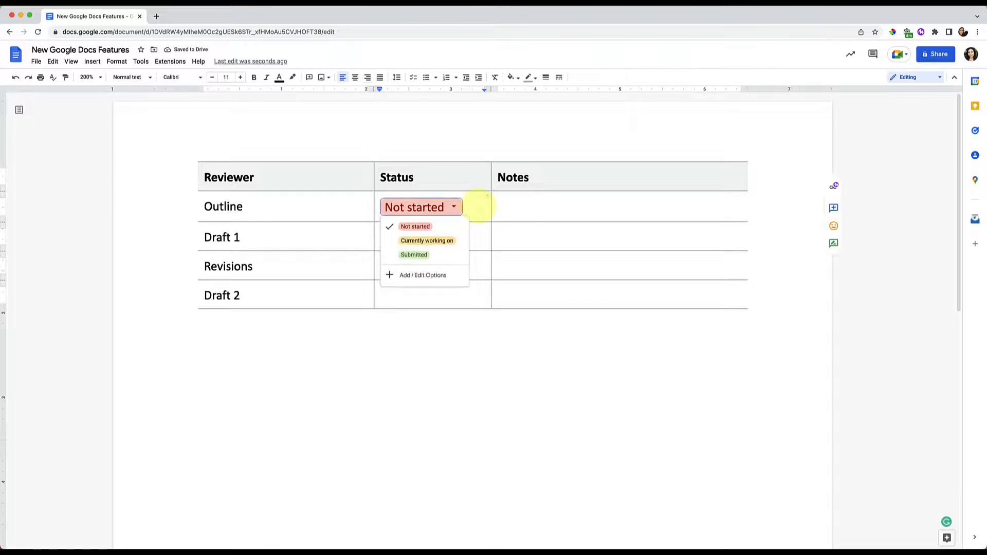
left_click(480, 234)
key("ctrl+v")
left_click(451, 271)
key("ctrl+v")
left_click(448, 292)
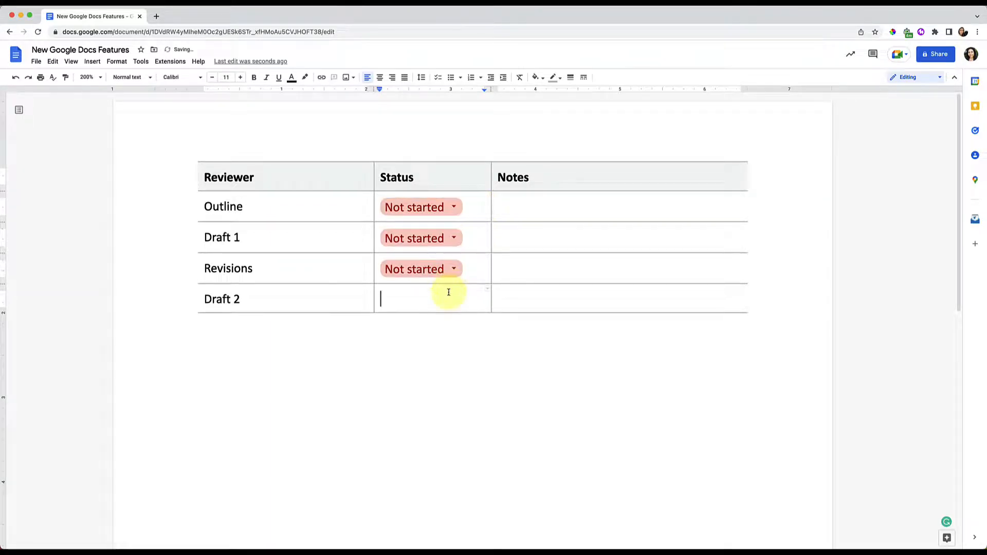
key("ctrl+v")
Step: Replace the Draft 2 row's pasted dropdown with a Student Progress dropdown inserted from the document's own dropdowns
left_click(457, 239)
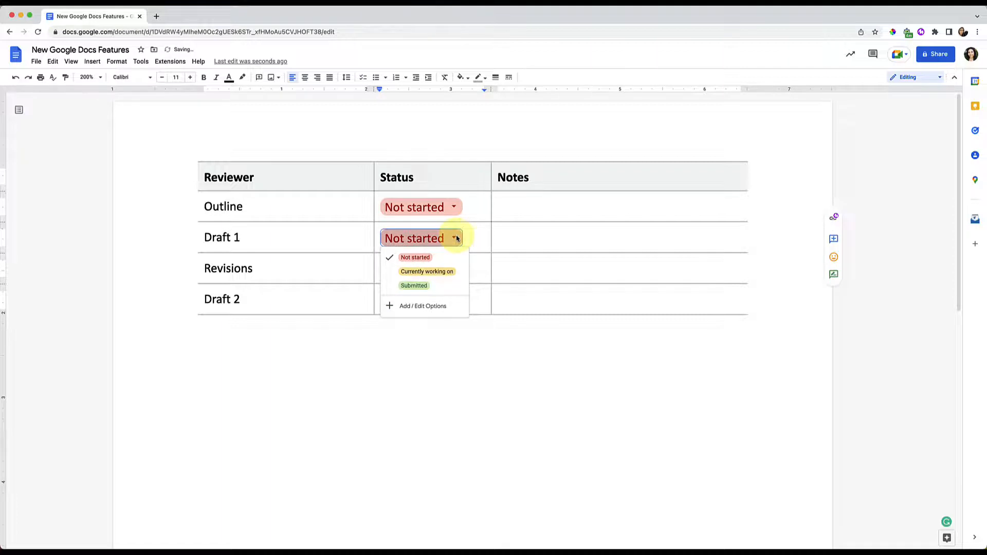
left_click(472, 294)
key("BackSpace")
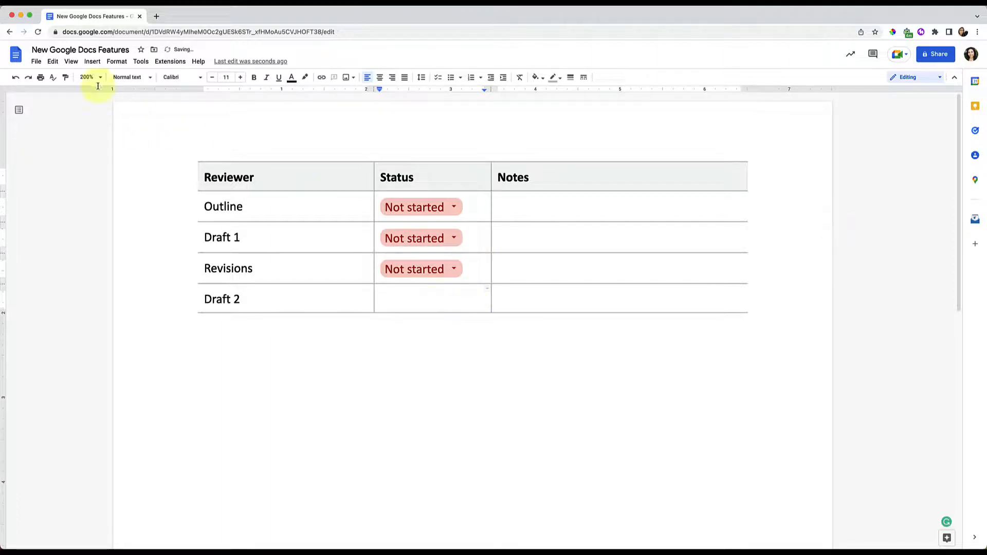
left_click(101, 63)
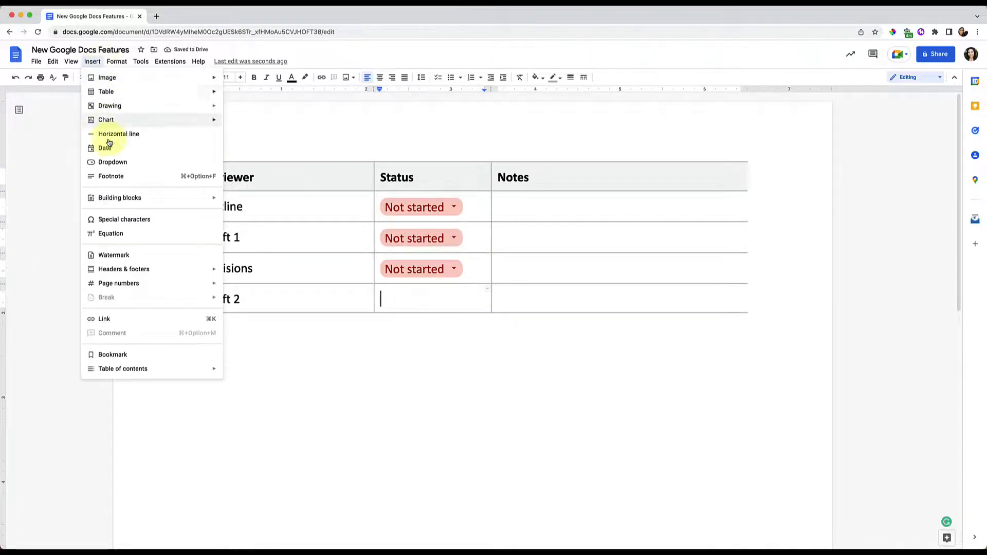
left_click(111, 162)
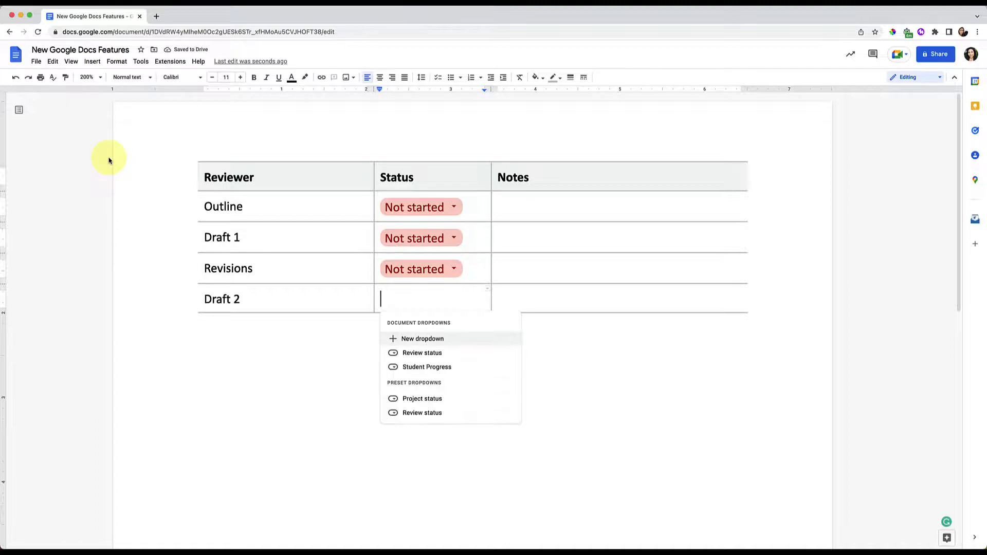
left_click(436, 369)
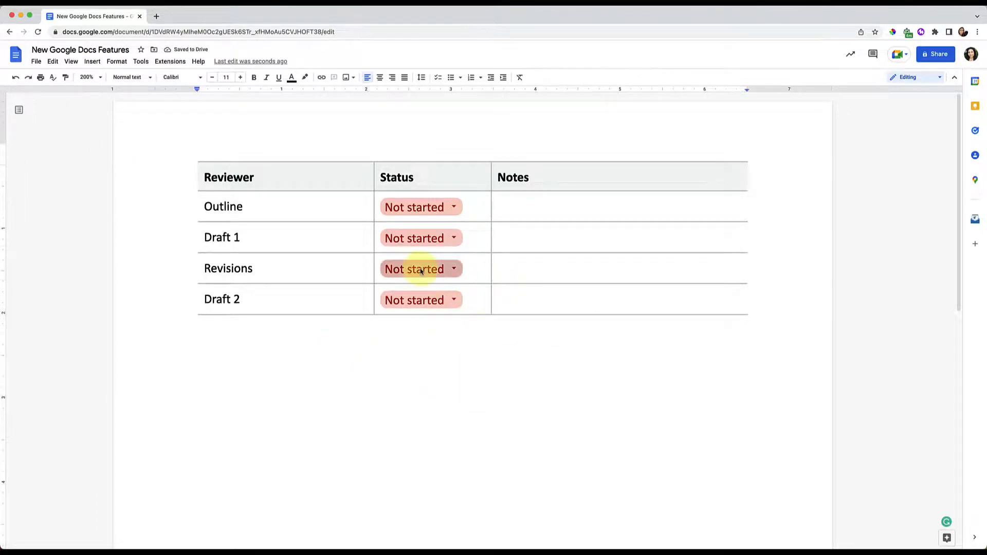
Step: Insert a Student Progress dropdown below the table followed by the text "sdkfjkasdjf", and check the dropdown's choices
key("Down")
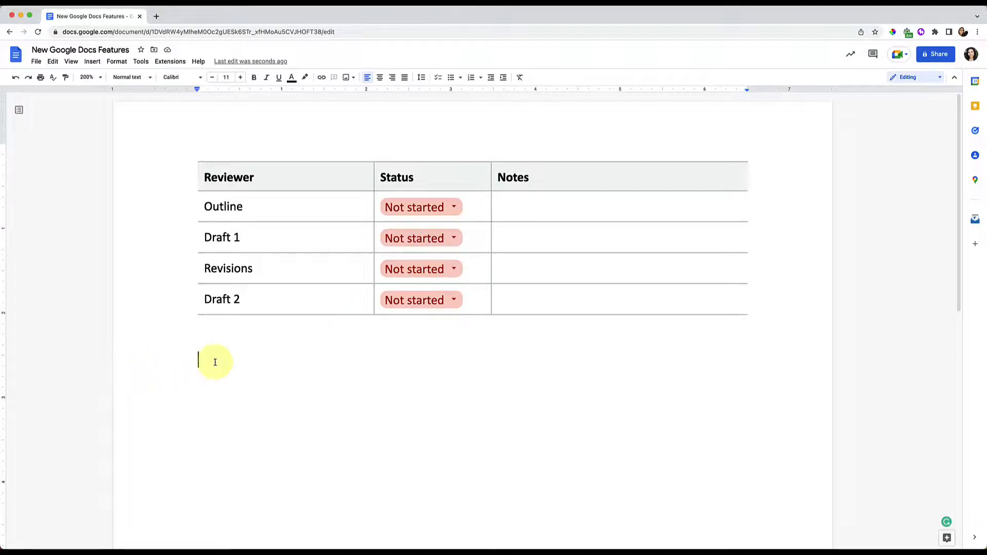
left_click(93, 61)
left_click(109, 162)
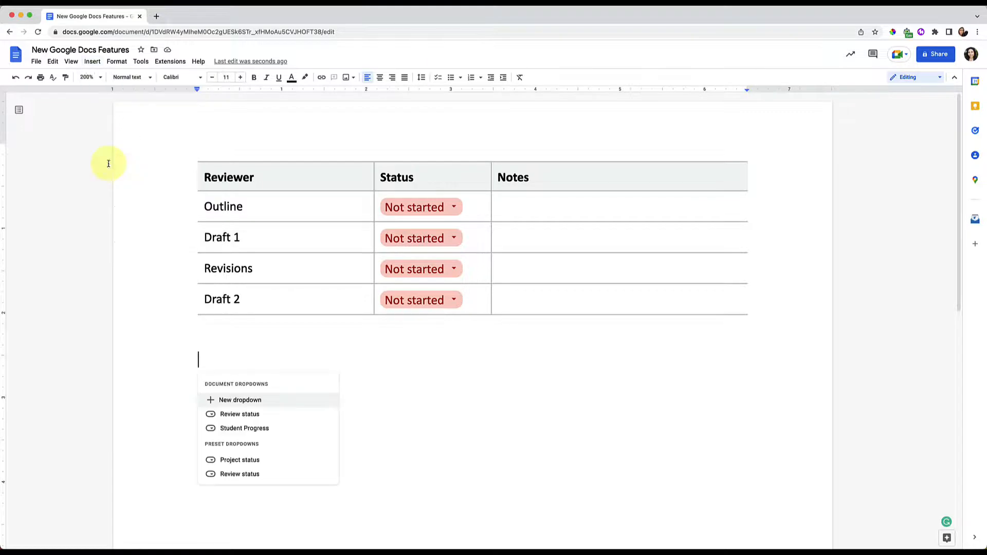
left_click(240, 414)
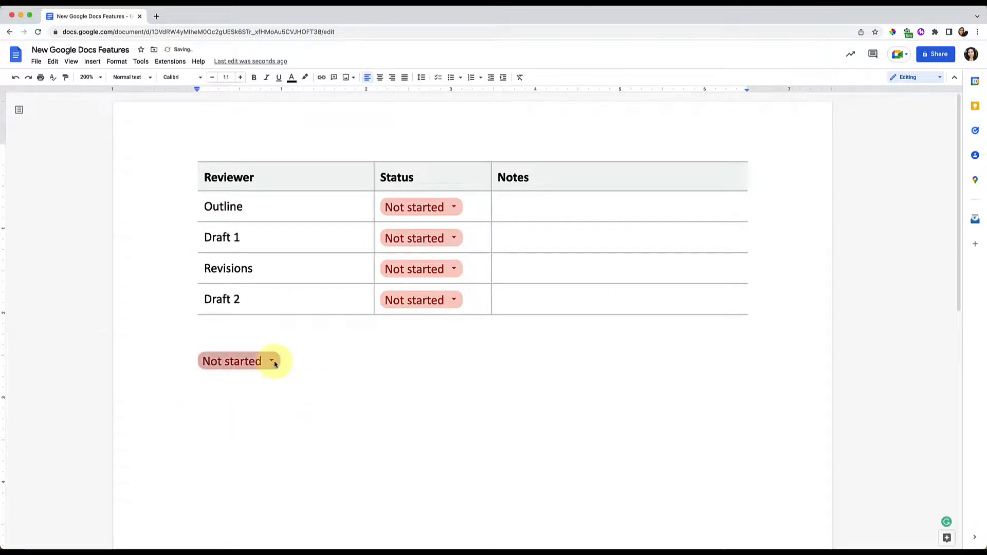
type("sdkfjkasdjf")
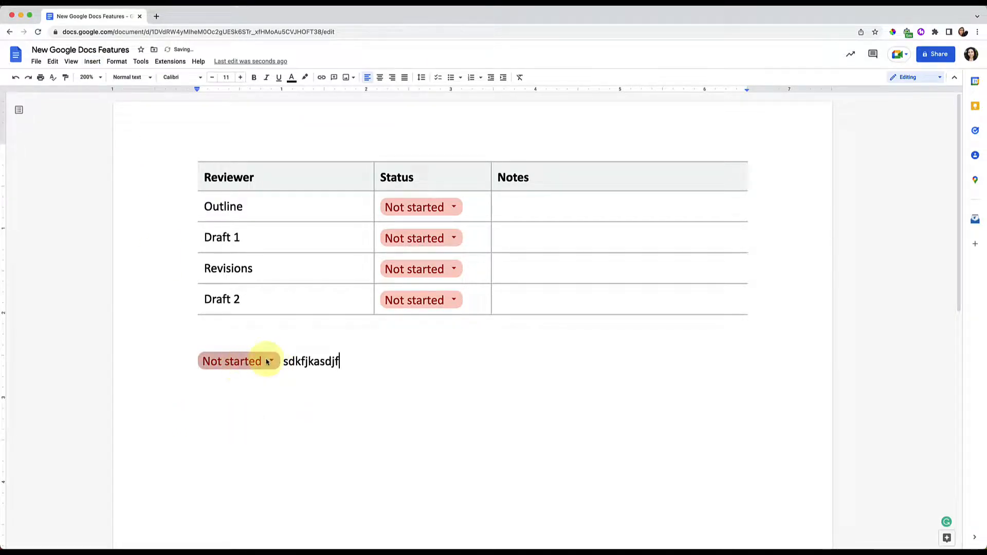
left_click(269, 362)
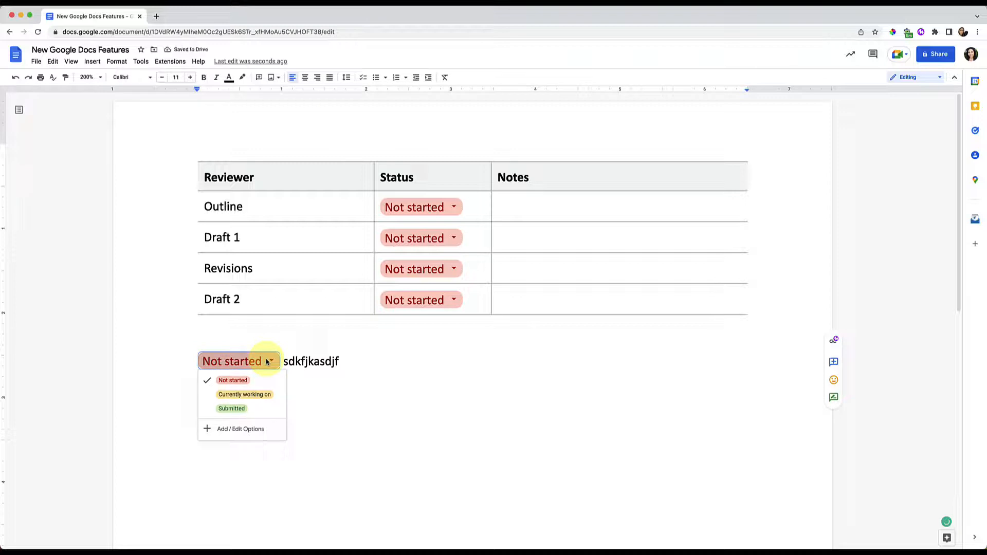
left_click(393, 393)
Step: Add a new line below the dropdown and sample text and bring up the @ insert list there
key("Return")
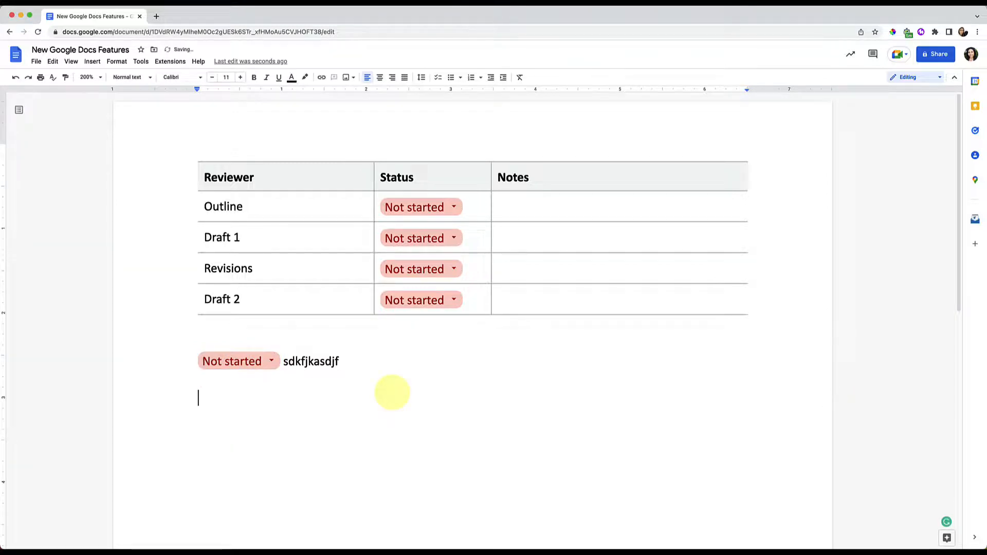
left_click(92, 62)
left_click(92, 62)
scroll(359, 425, "down", 3)
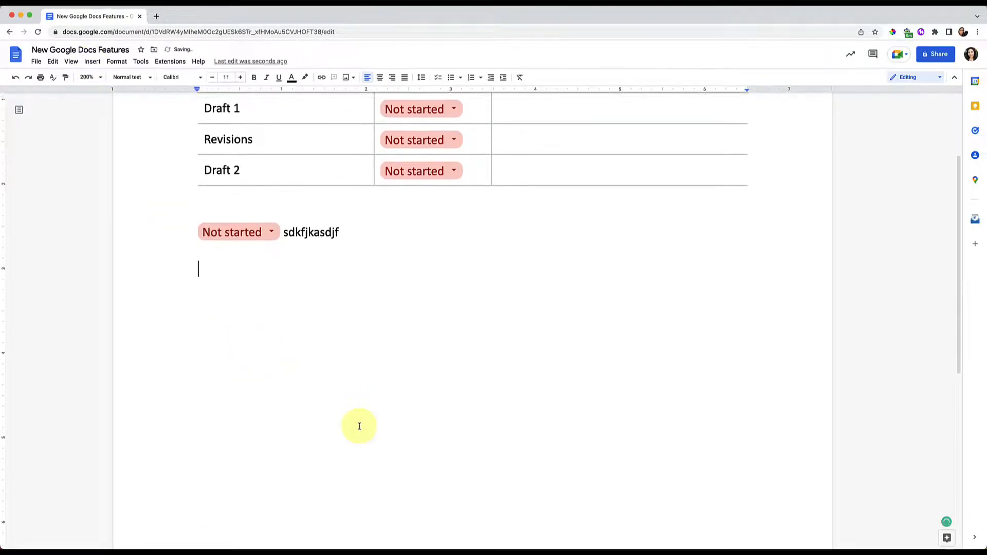
type("@")
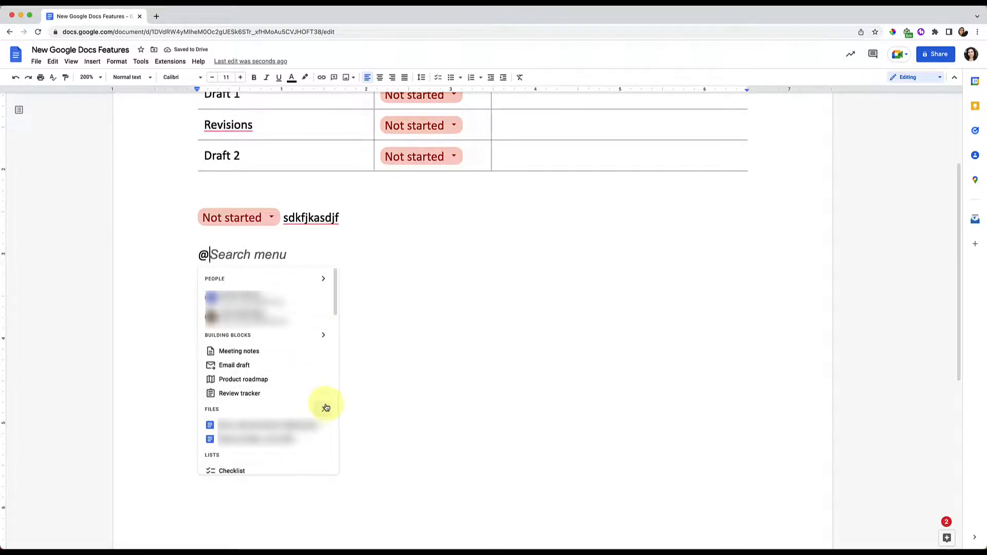
Step: Try inserting today's date from the @ insert list on the new line, and undo the insertion
scroll(278, 382, "down", 5)
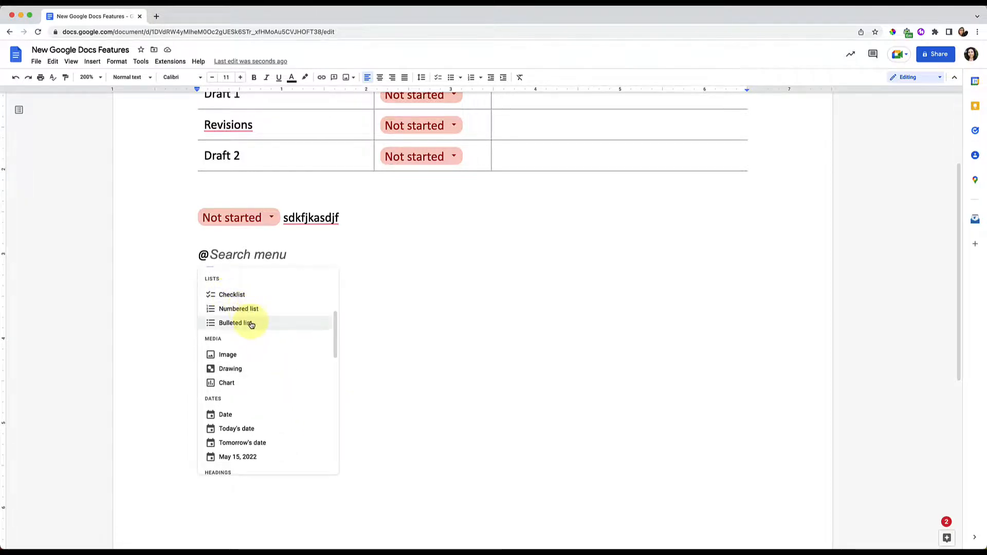
scroll(269, 355, "down", 3)
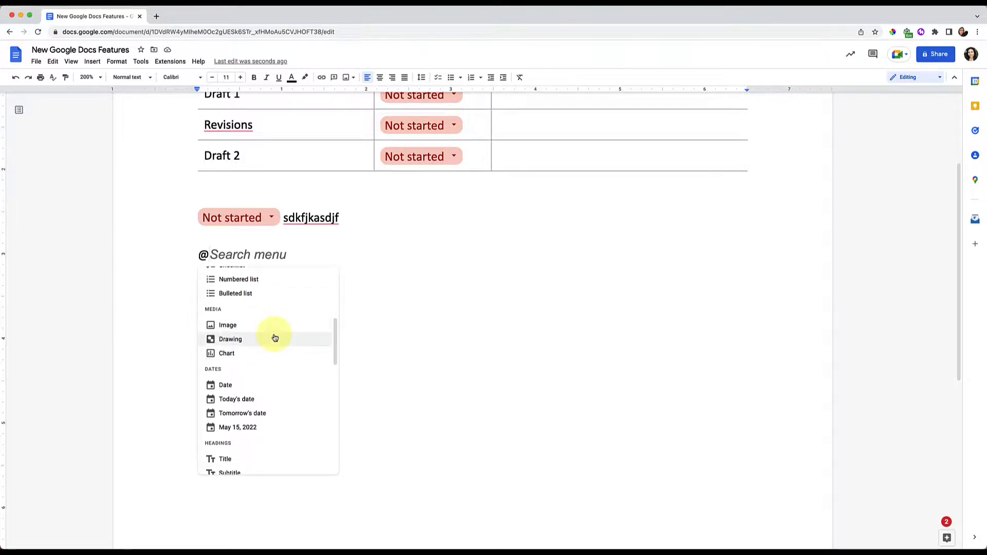
scroll(277, 338, "down", 5)
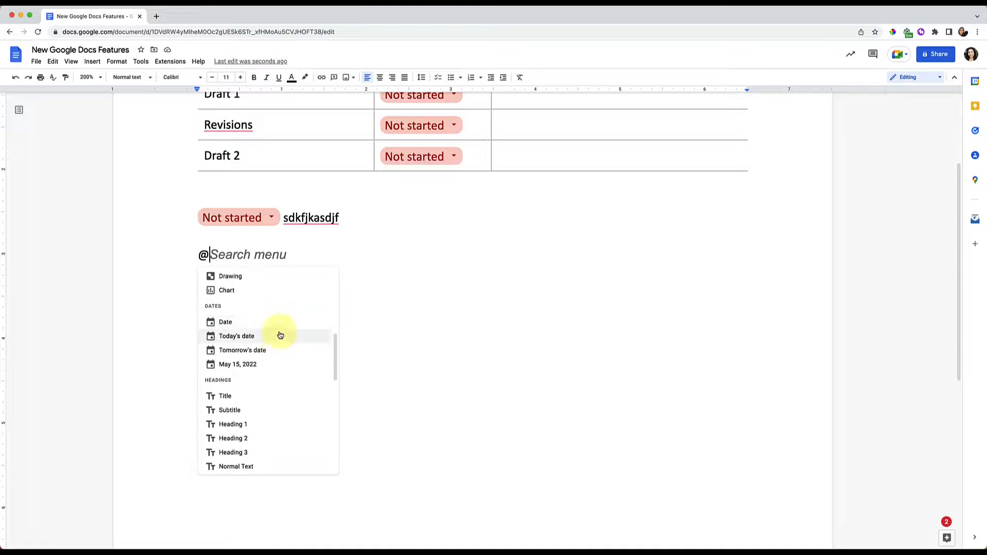
left_click(279, 338)
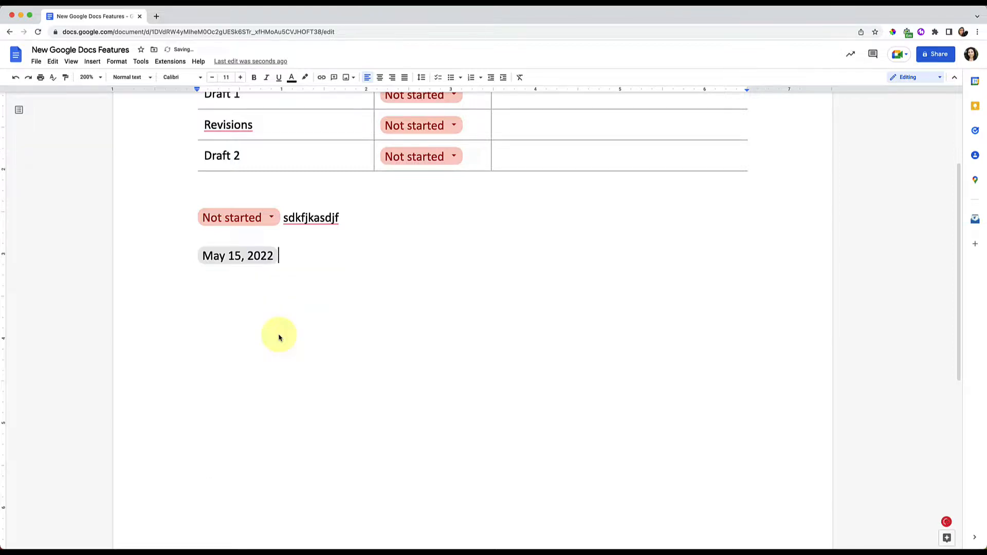
key("super+z")
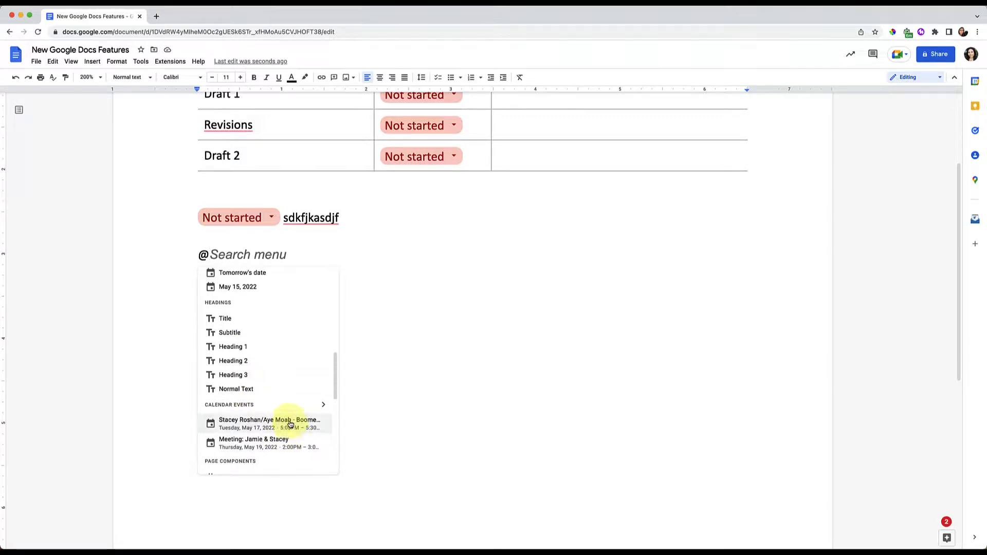
Step: Look through the rest of the @ insert list, from page components and tables to equations and dropdowns, and dismiss the list
scroll(290, 424, "down", 4)
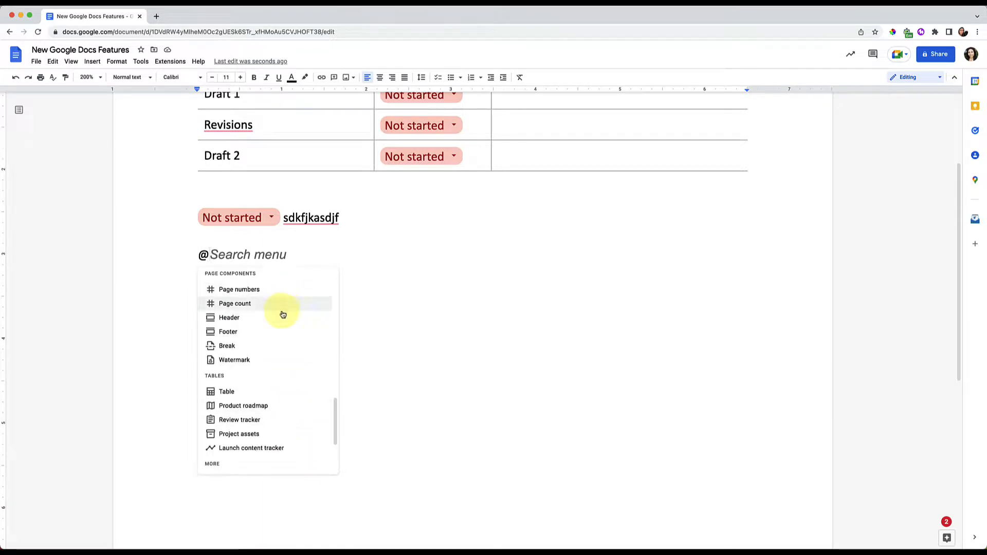
scroll(280, 370, "down", 1)
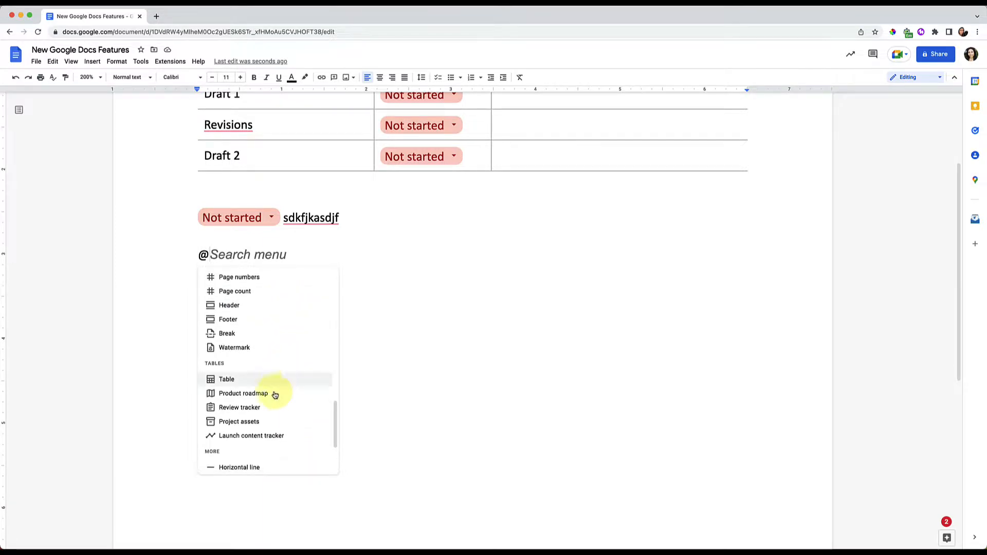
scroll(274, 417, "down", 1)
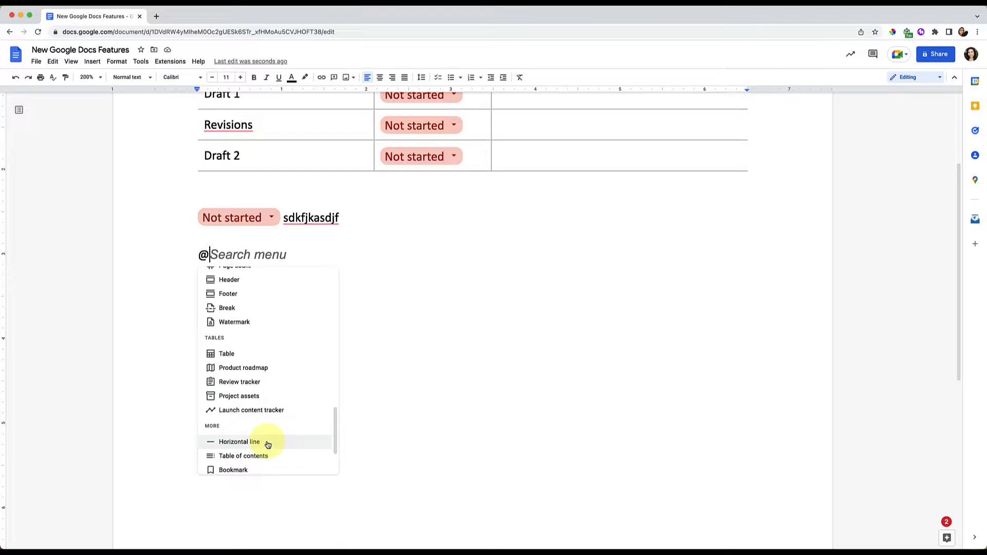
scroll(259, 451, "down", 5)
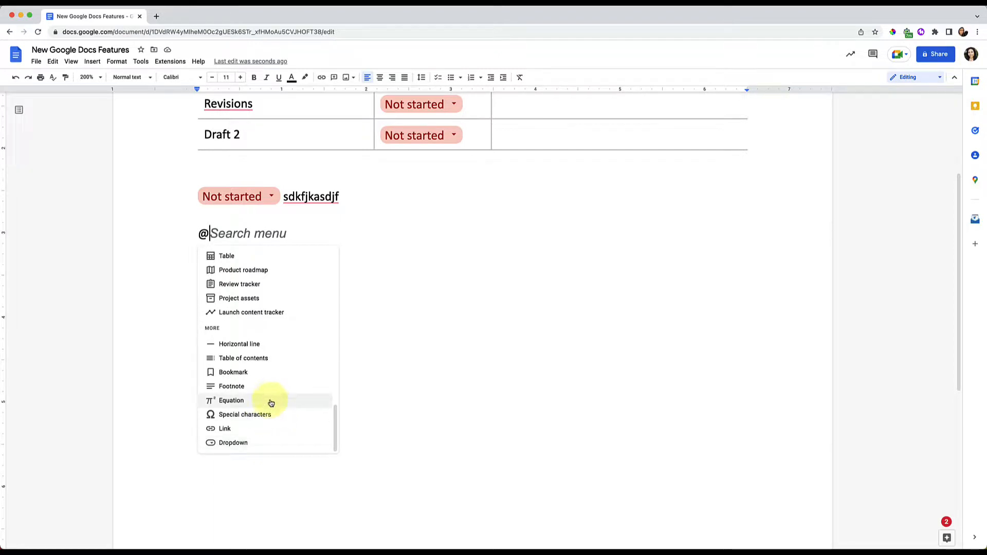
left_click(360, 311)
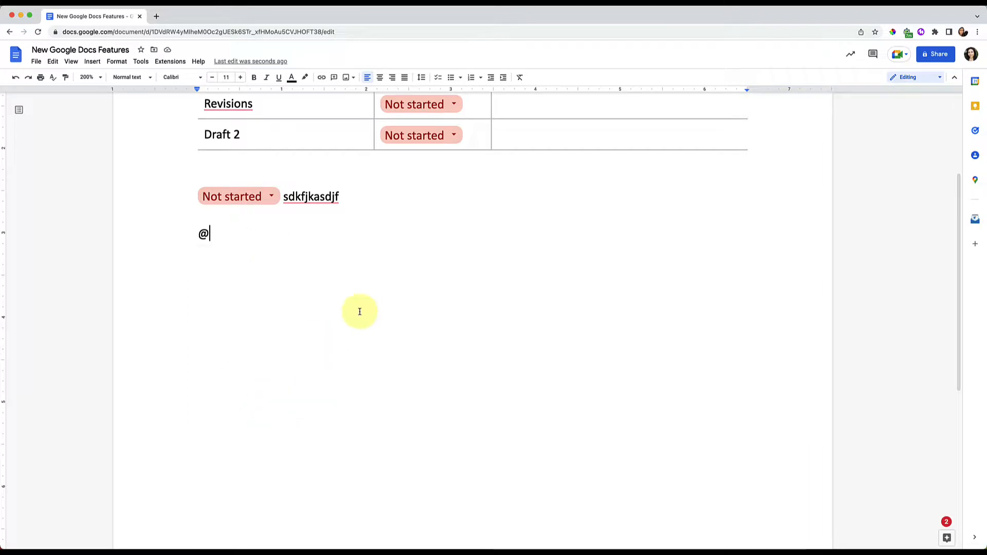
Step: Show the equation toolbar, try a new equation after the @ sign, and delete both the equation and the sign
left_click(70, 67)
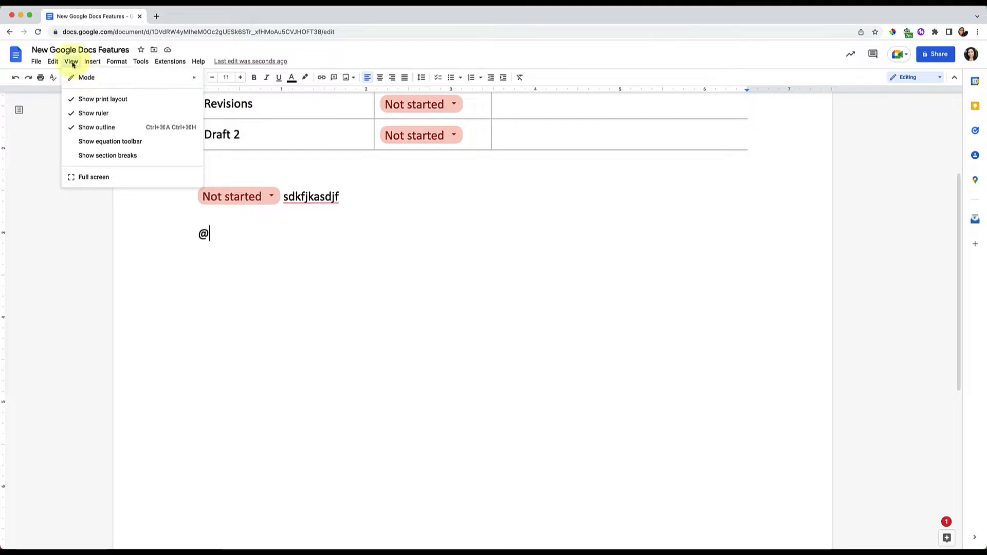
left_click(87, 147)
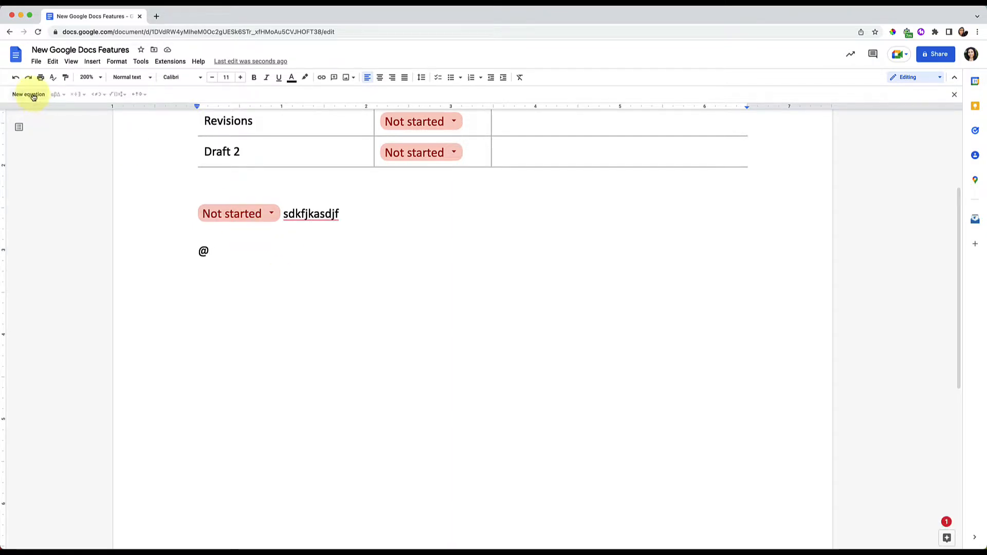
left_click(31, 95)
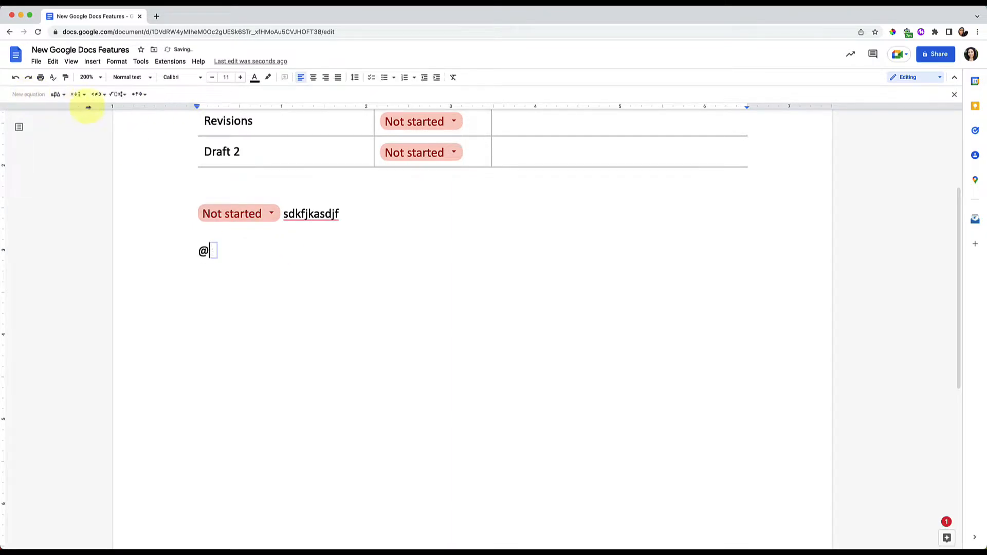
key("BackSpace")
key("BackSpace")
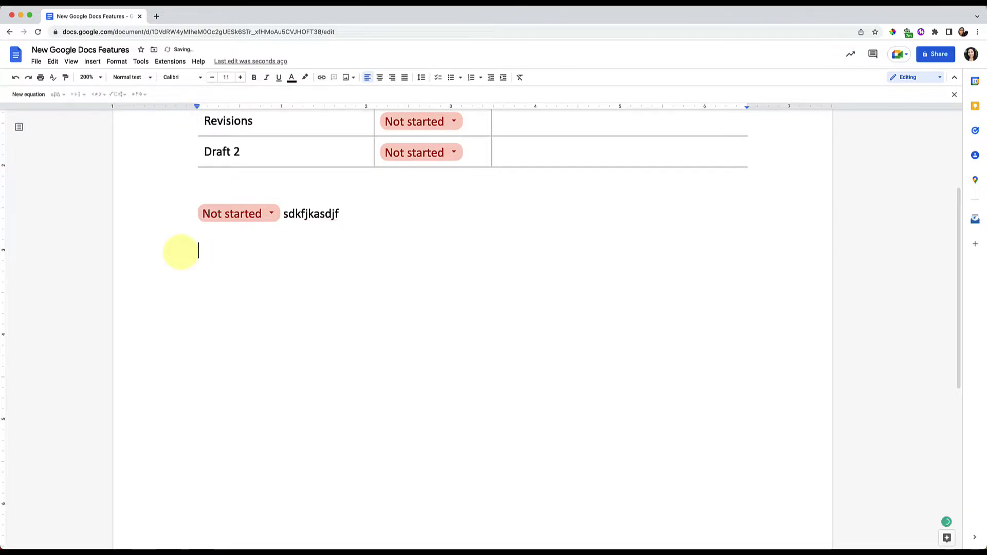
Step: Try inserting an equation by searching the @ insert list for "equation", and remove the empty equation
type("@")
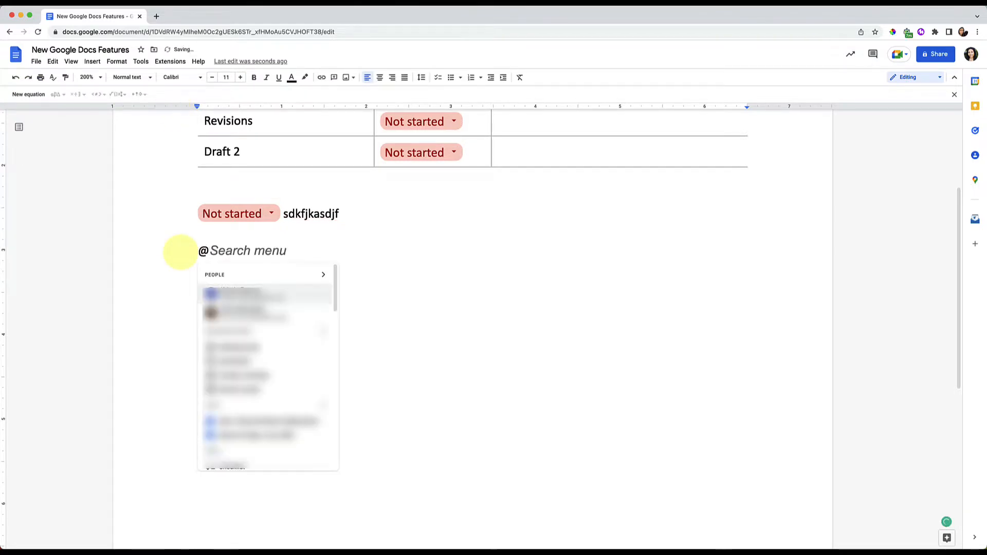
type("equation")
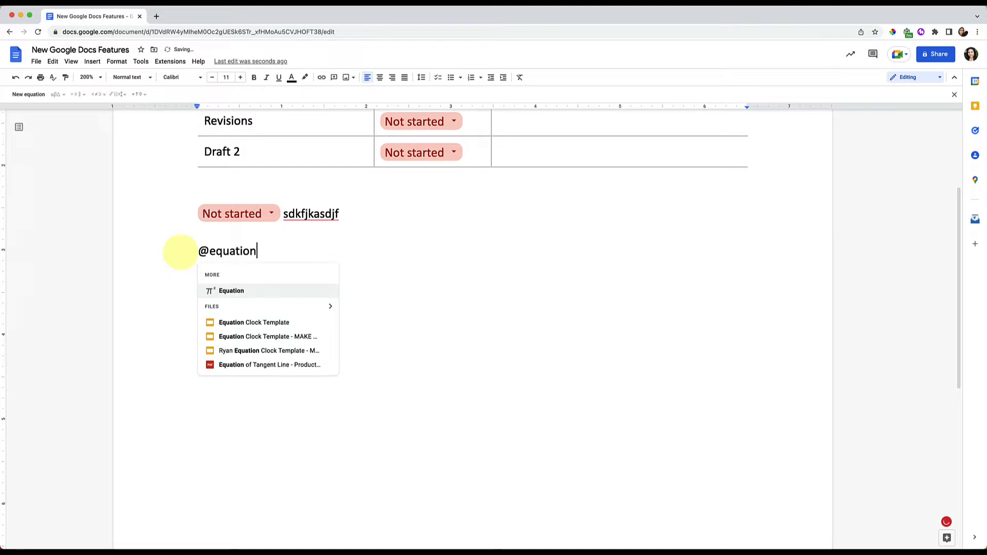
key("Return")
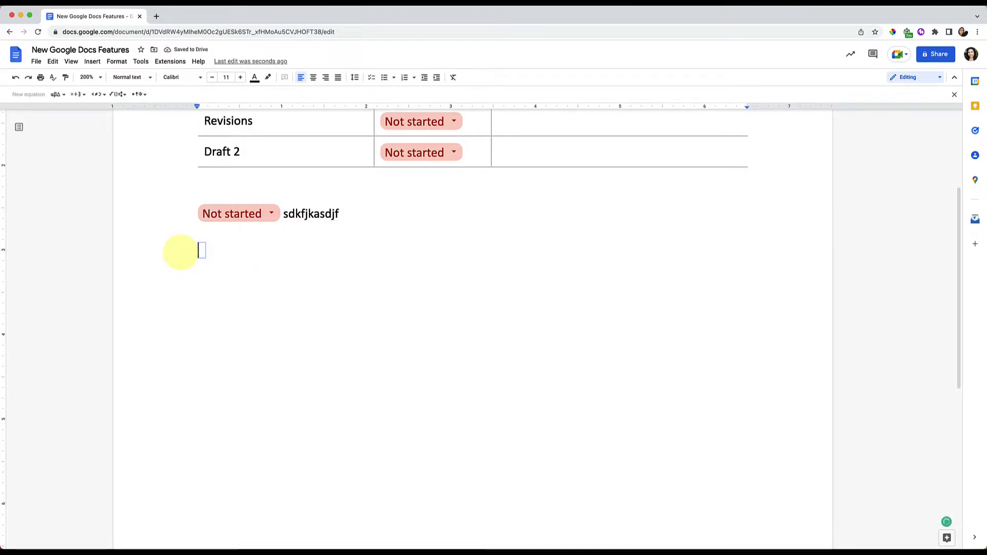
key("BackSpace")
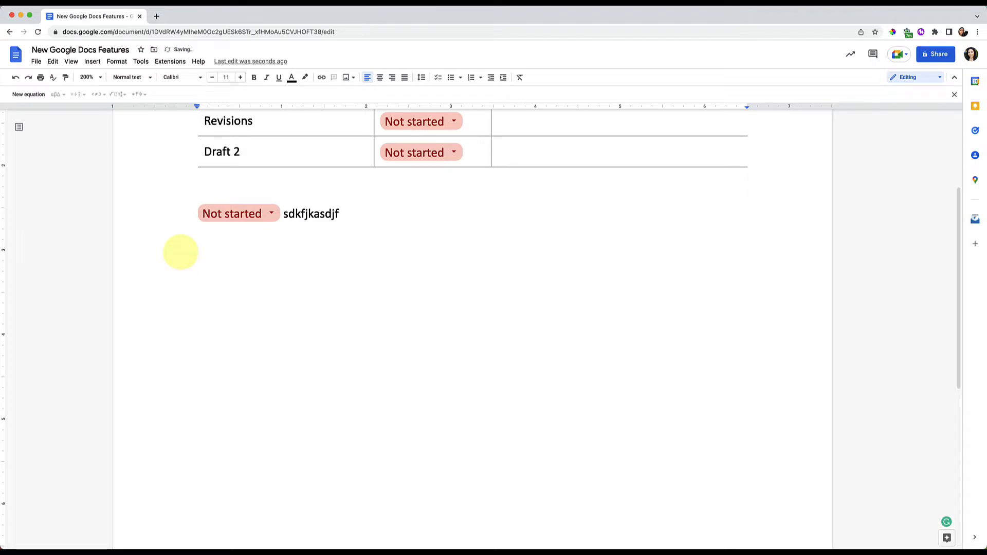
Step: Insert a Heading 1 through the @ insert list with the text "Heading 1", followed by a new line
type("@headin")
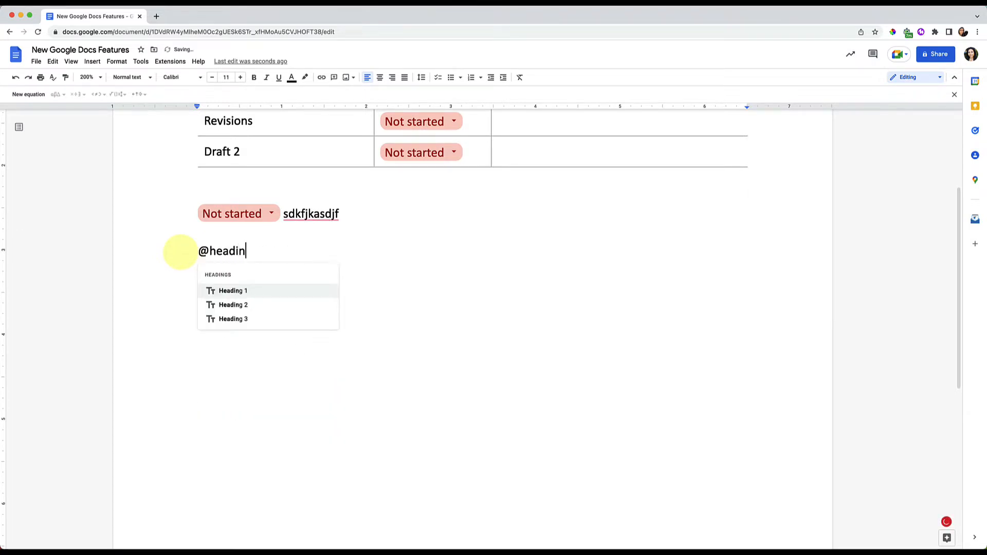
key("Return")
type("He")
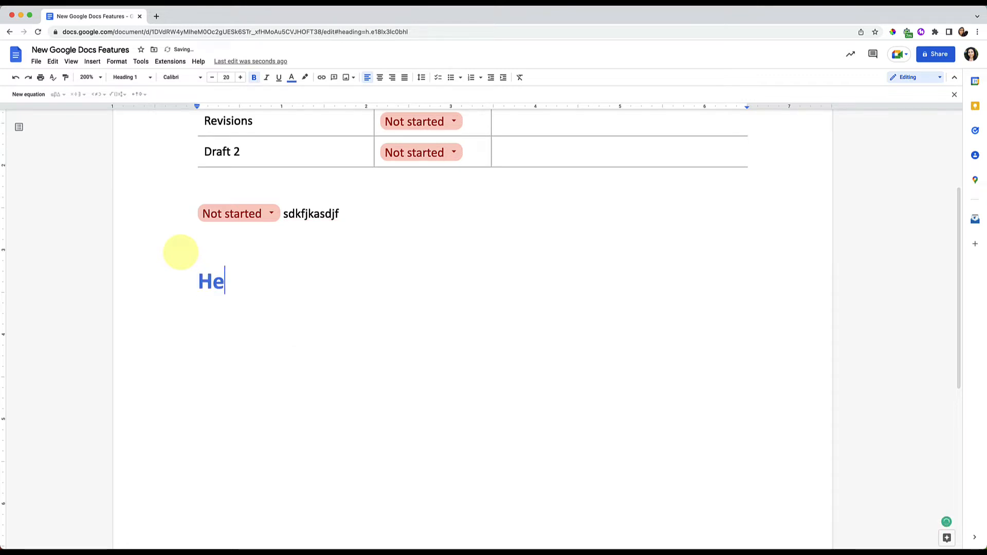
type("ading 1")
key("Return")
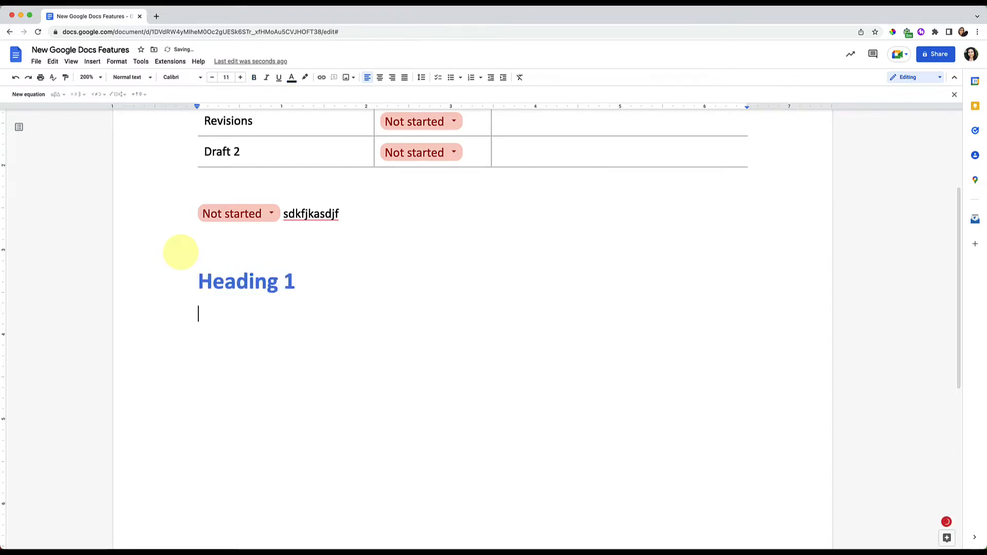
Step: Insert a table of 5 columns and 6 rows below the heading through the @ insert list
type("@table")
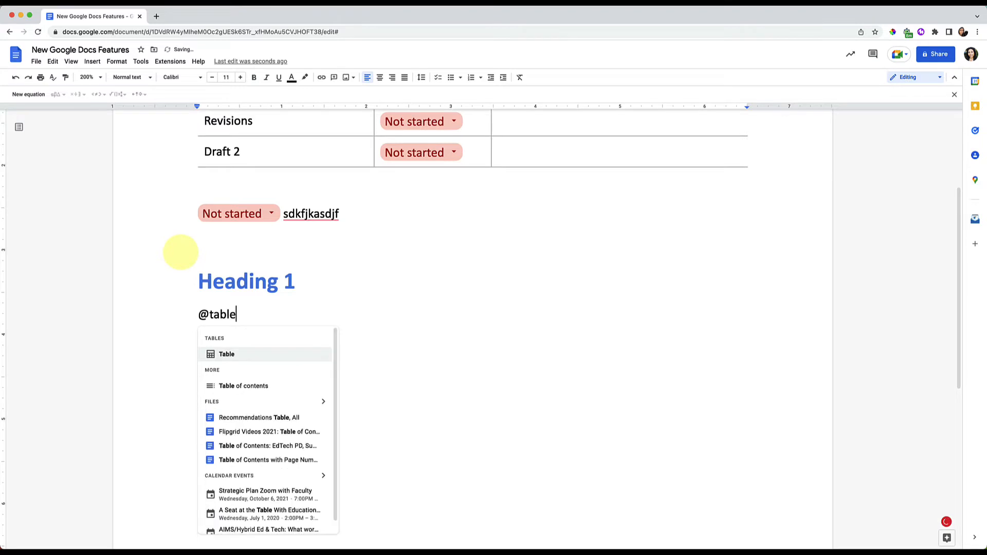
key("Return")
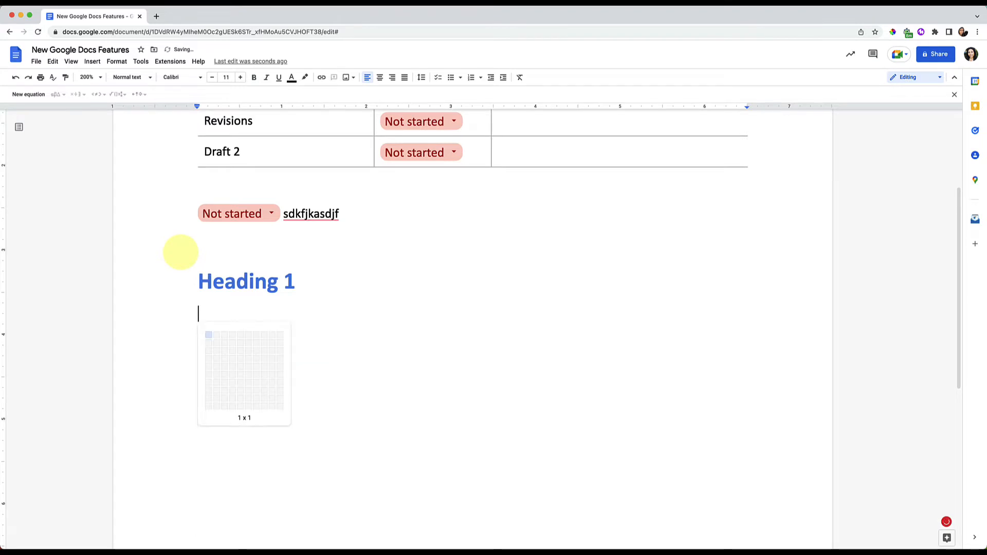
left_click(237, 380)
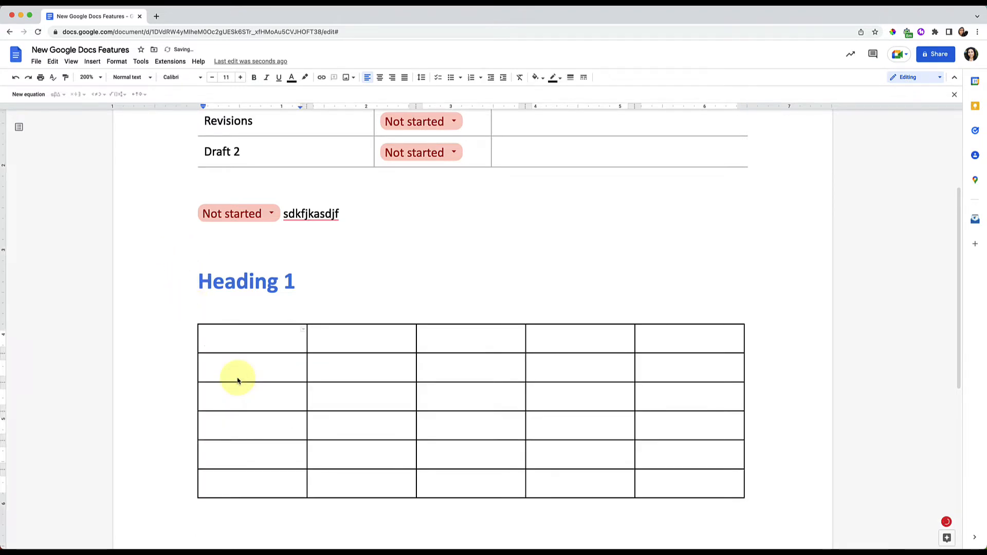
Step: Add a bulleted list below the new table through the @ insert list, with the items "Sdfkj" and "Sadfjkdks"
scroll(242, 309, "down", 2)
left_click(257, 450)
type("@bullet")
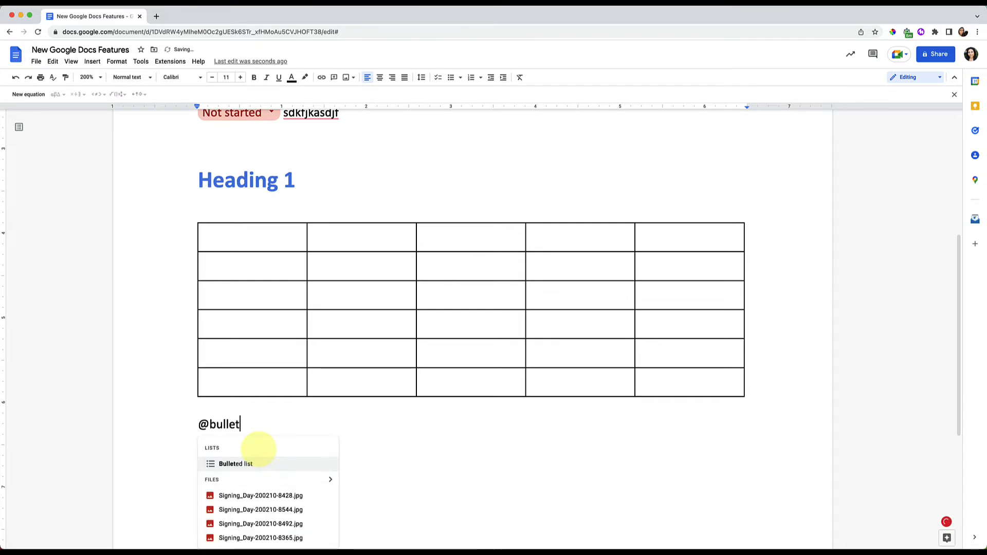
key("Return")
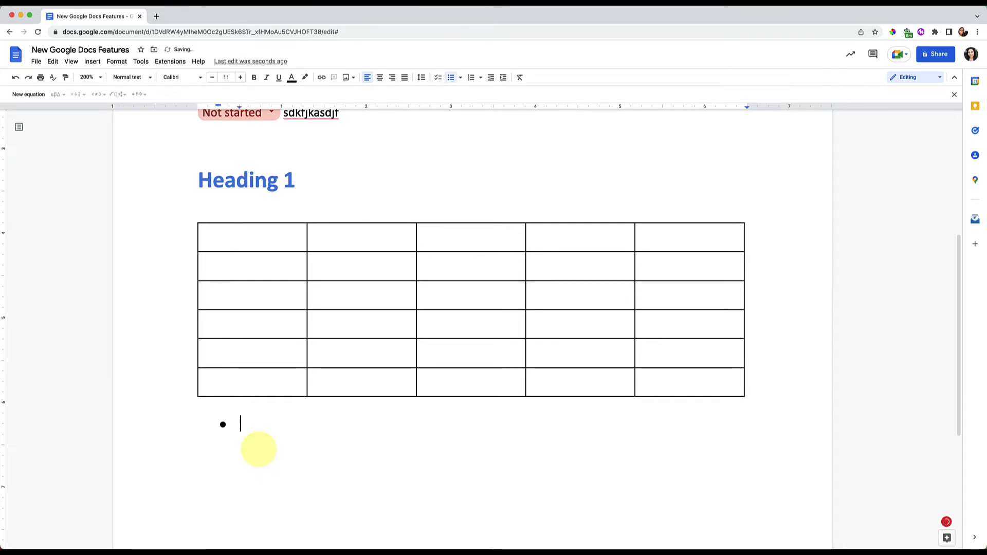
type("sdfkj")
key("Return")
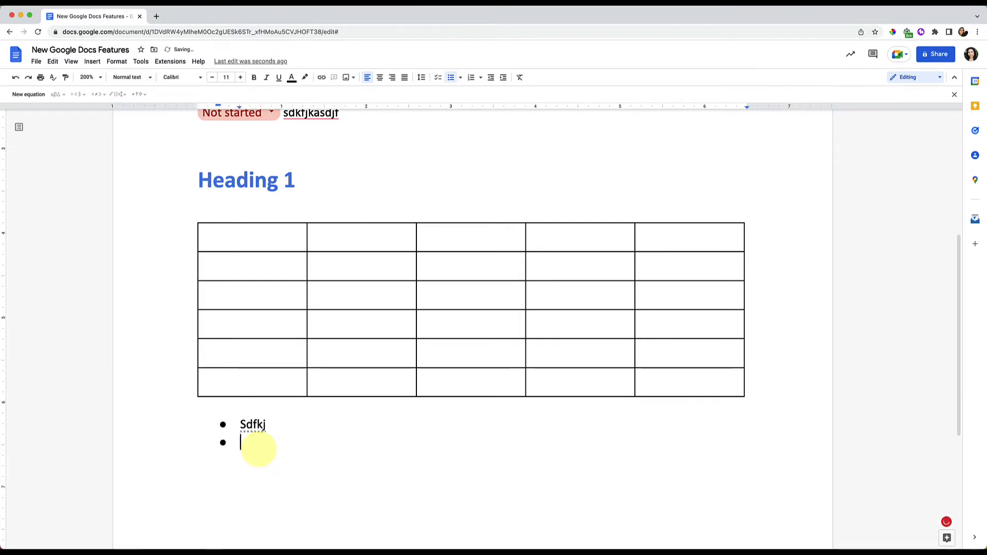
type("sadfjkdks")
key("Return")
Step: End the bulleted list, leave a blank line, and start another bulleted list from an asterisk
key("Return")
key("Return")
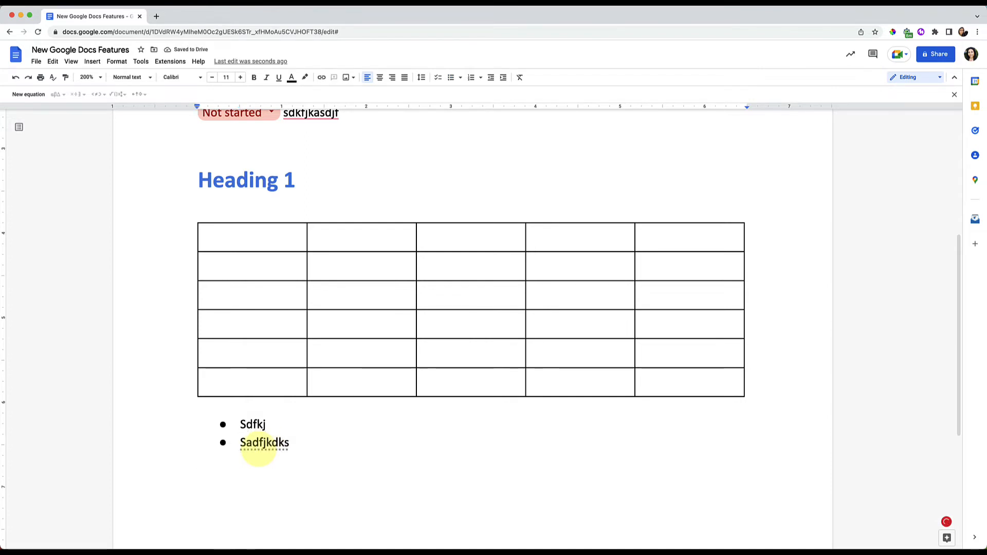
type("*")
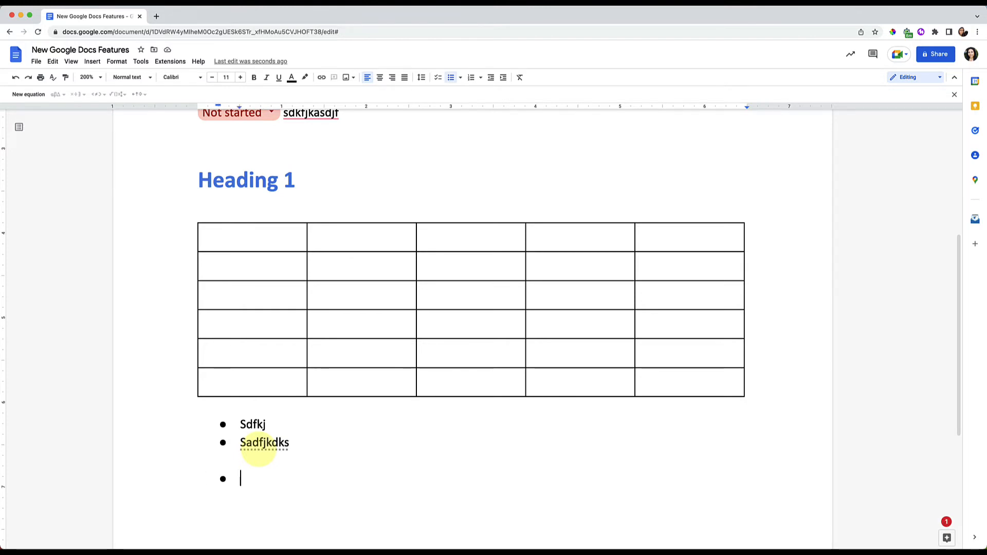
scroll(258, 448, "up", 5)
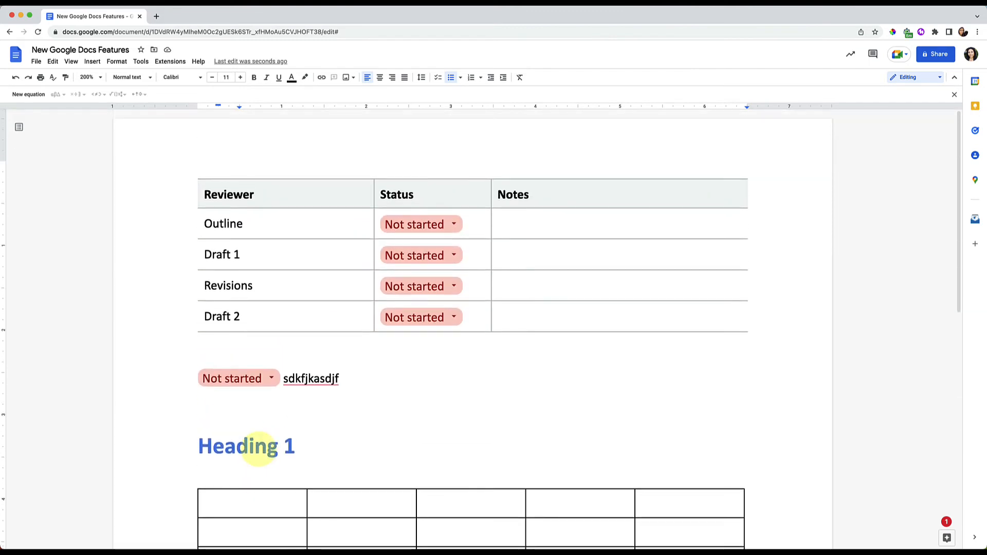